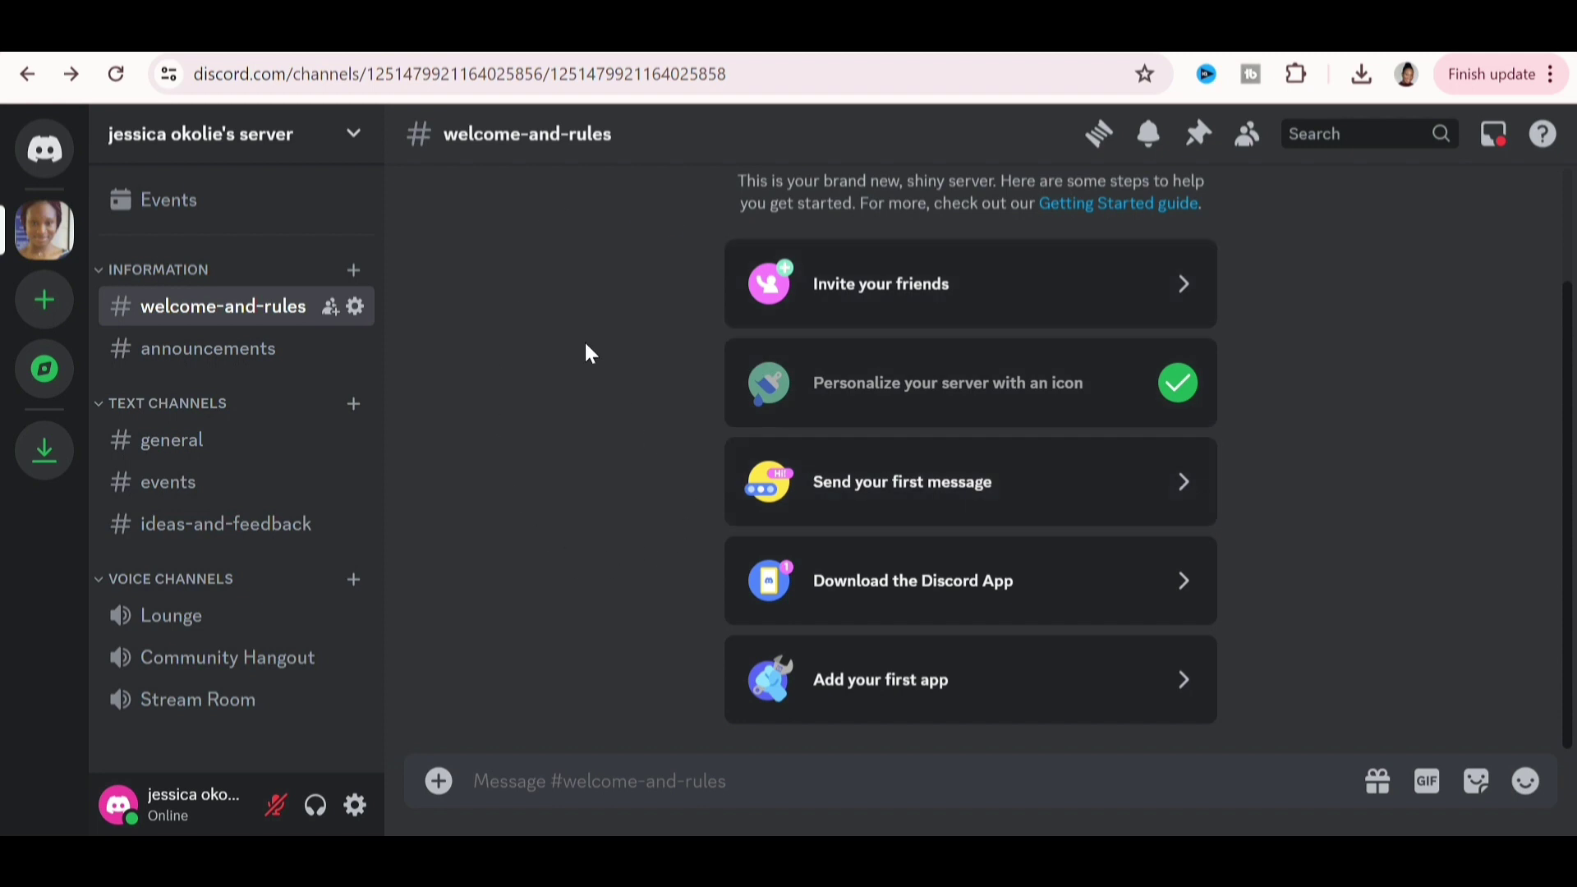
Create a new server from scratch for me and my friends, named 'swap'
{"action": "left_click", "coordinate": [46, 302]}
{"action": "left_click", "coordinate": [37, 302]}
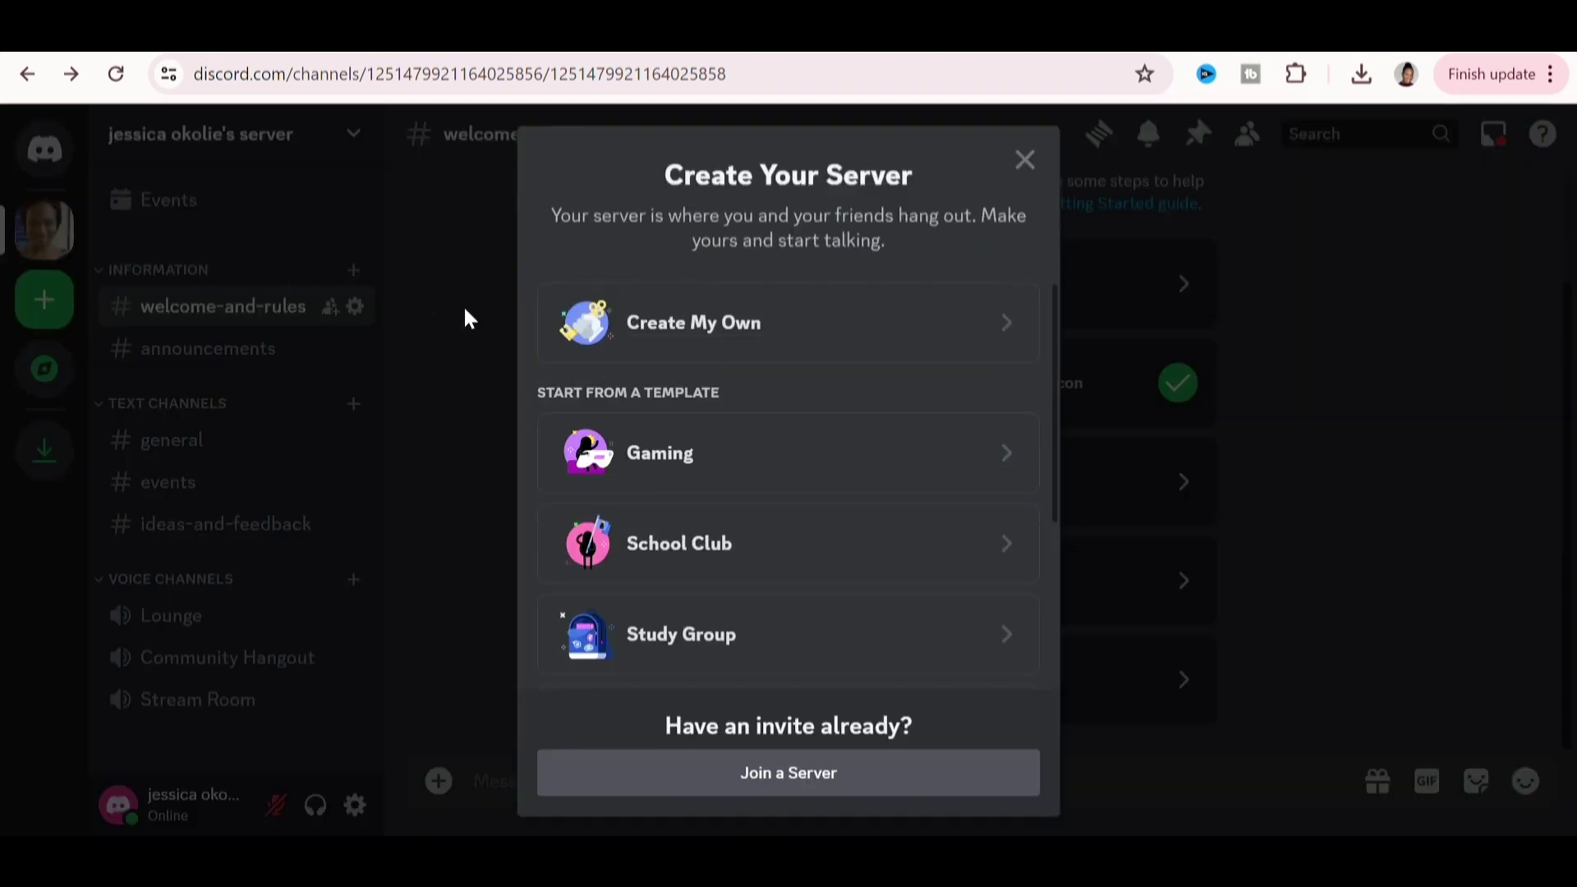
{"action": "left_click", "coordinate": [763, 359]}
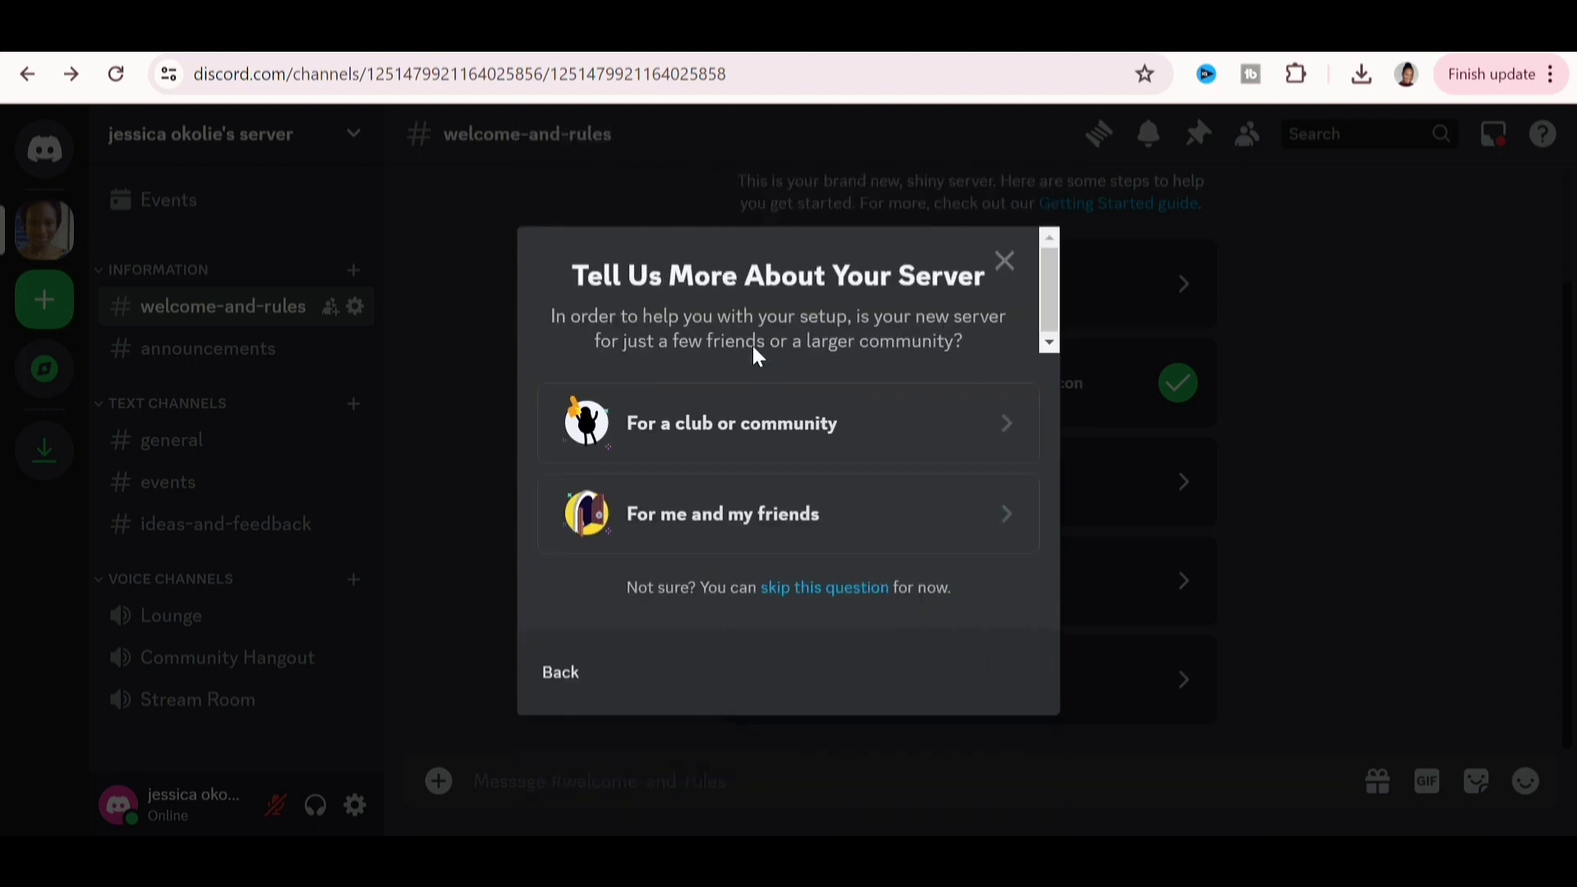
{"action": "left_click", "coordinate": [719, 522]}
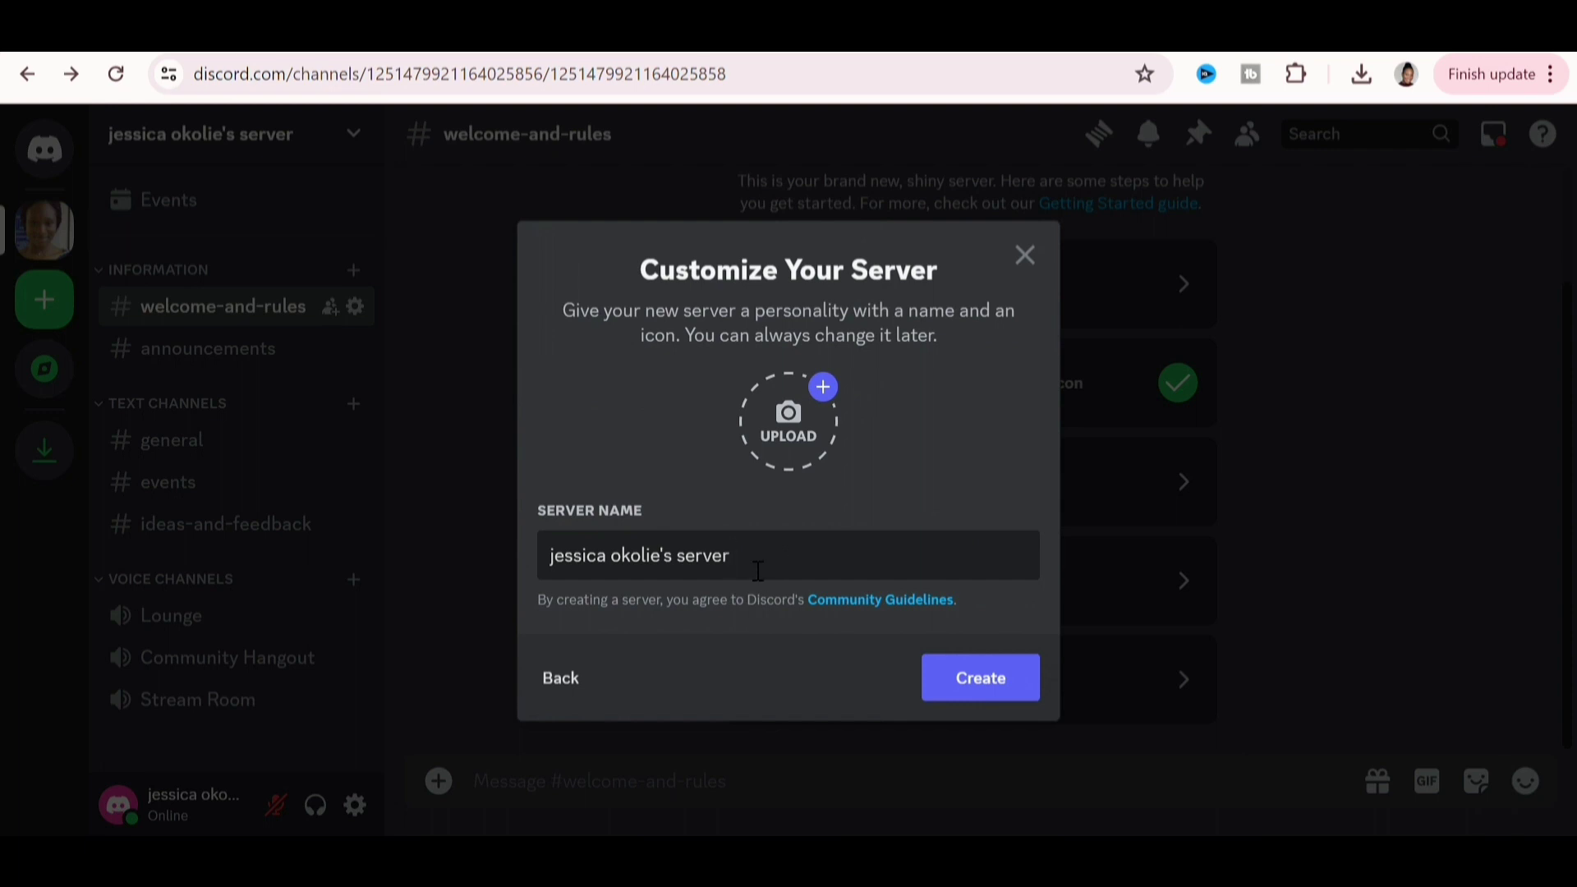
{"action": "left_click_drag", "start_coordinate": [758, 571], "coordinate": [487, 580]}
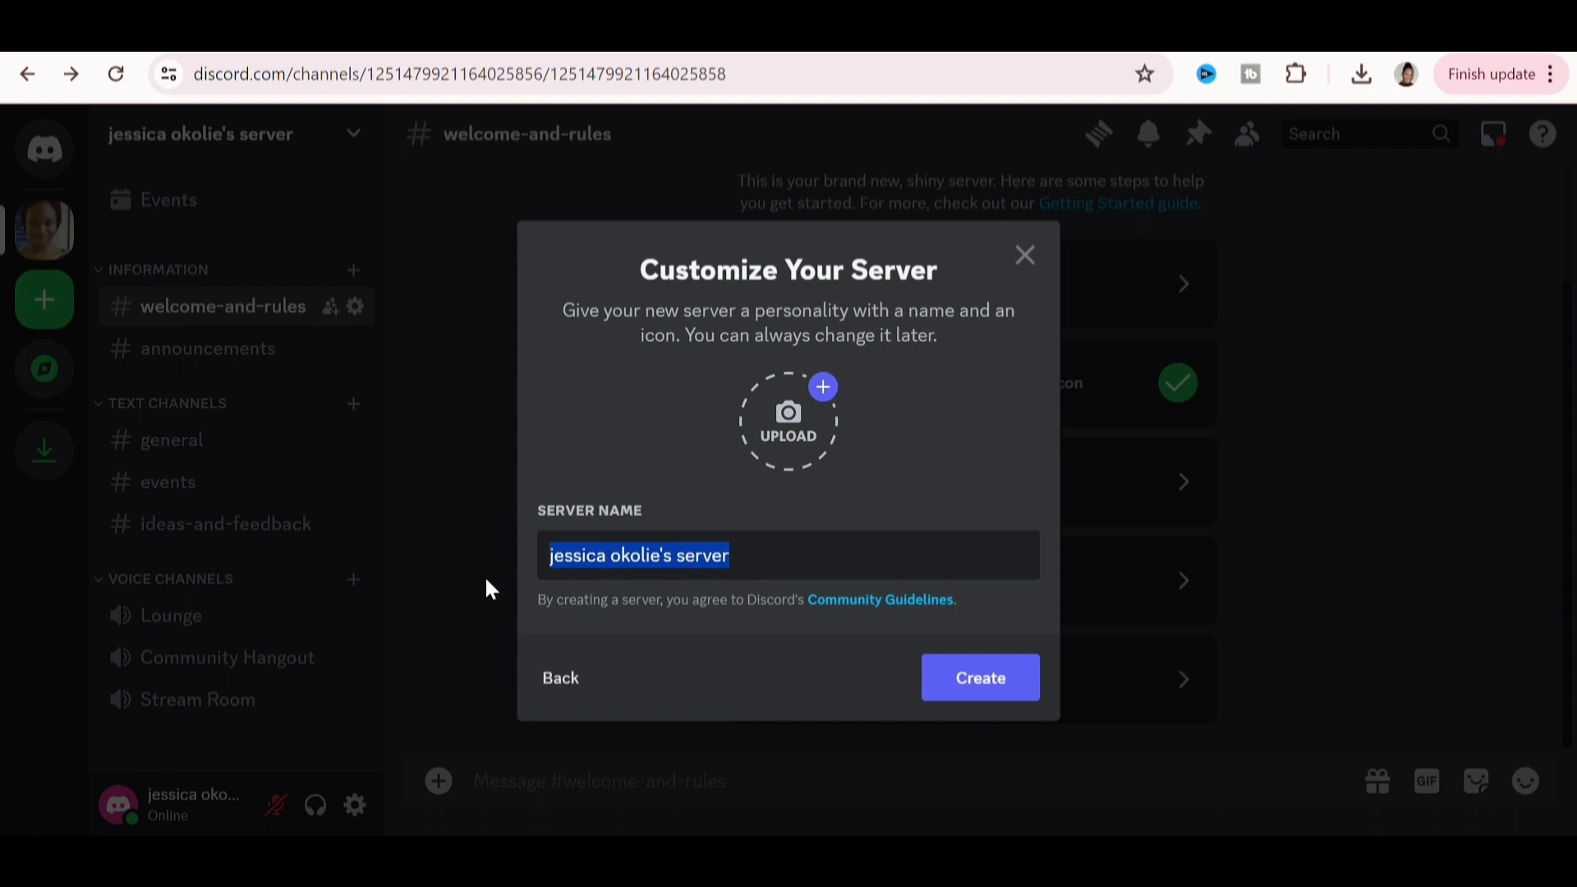
{"action": "type", "text": "swap"}
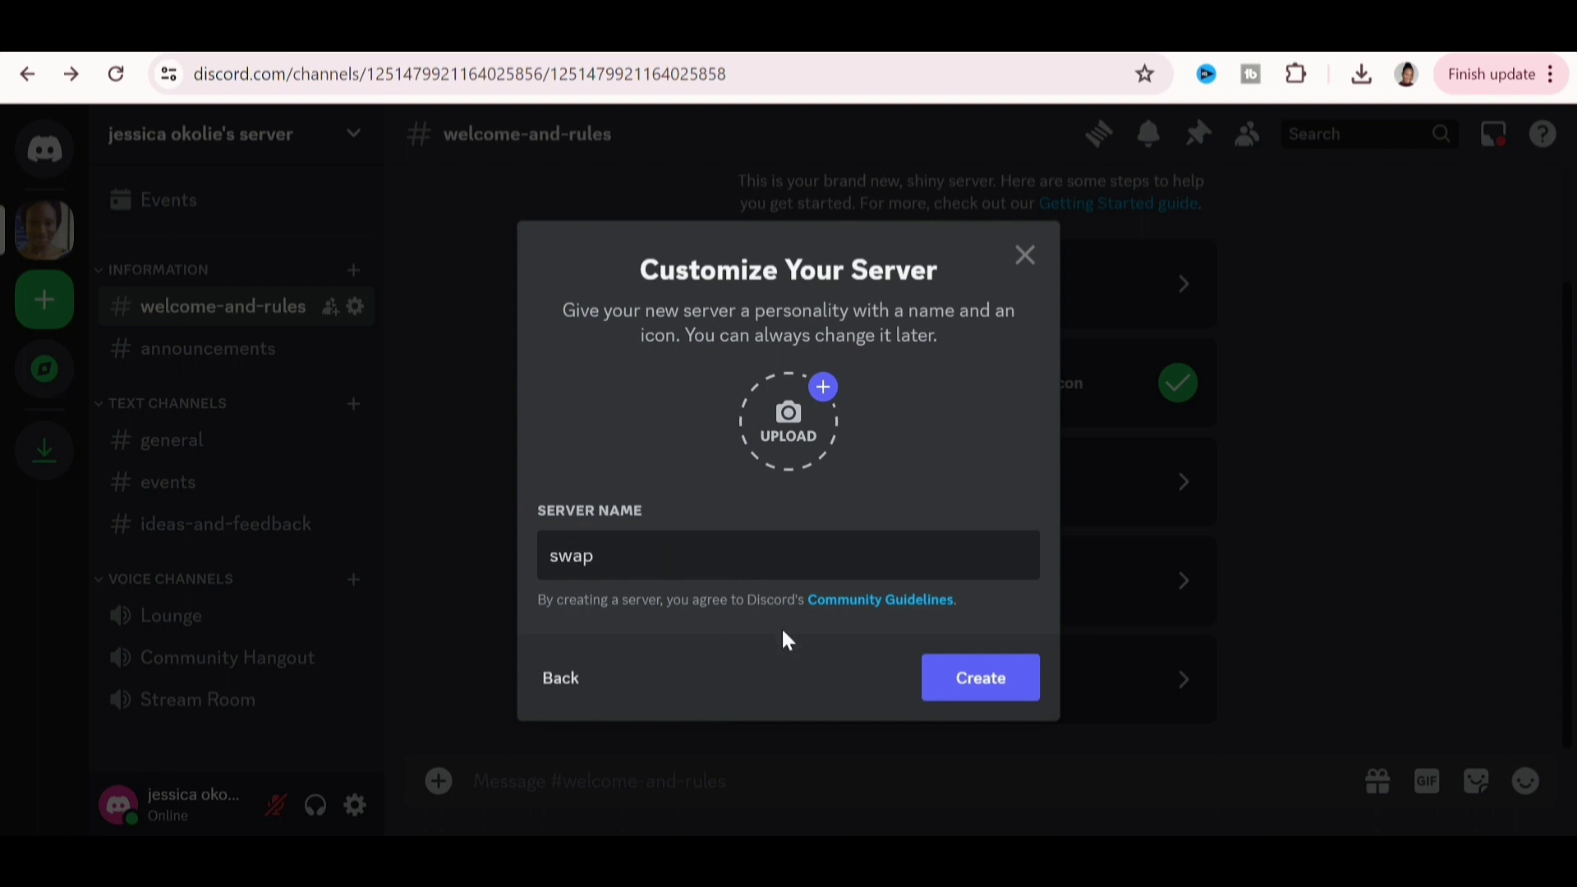
{"action": "left_click", "coordinate": [1009, 677]}
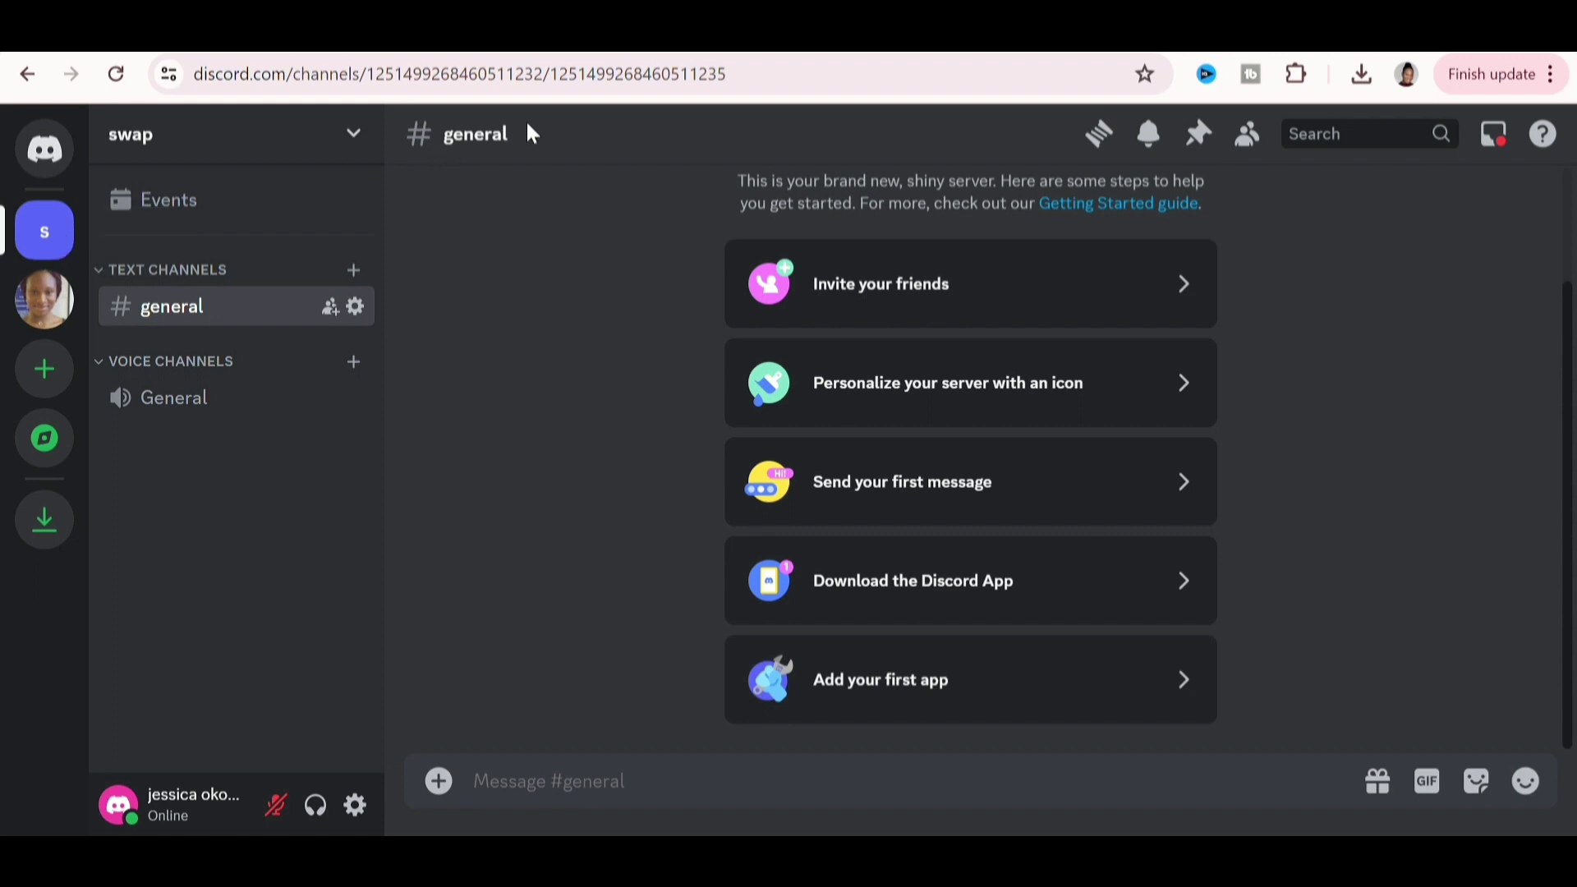
Add the InsightFace bot to the swap server through its invite link and authorize its permissions
{"action": "left_click_drag", "start_coordinate": [779, 82], "coordinate": [156, 80]}
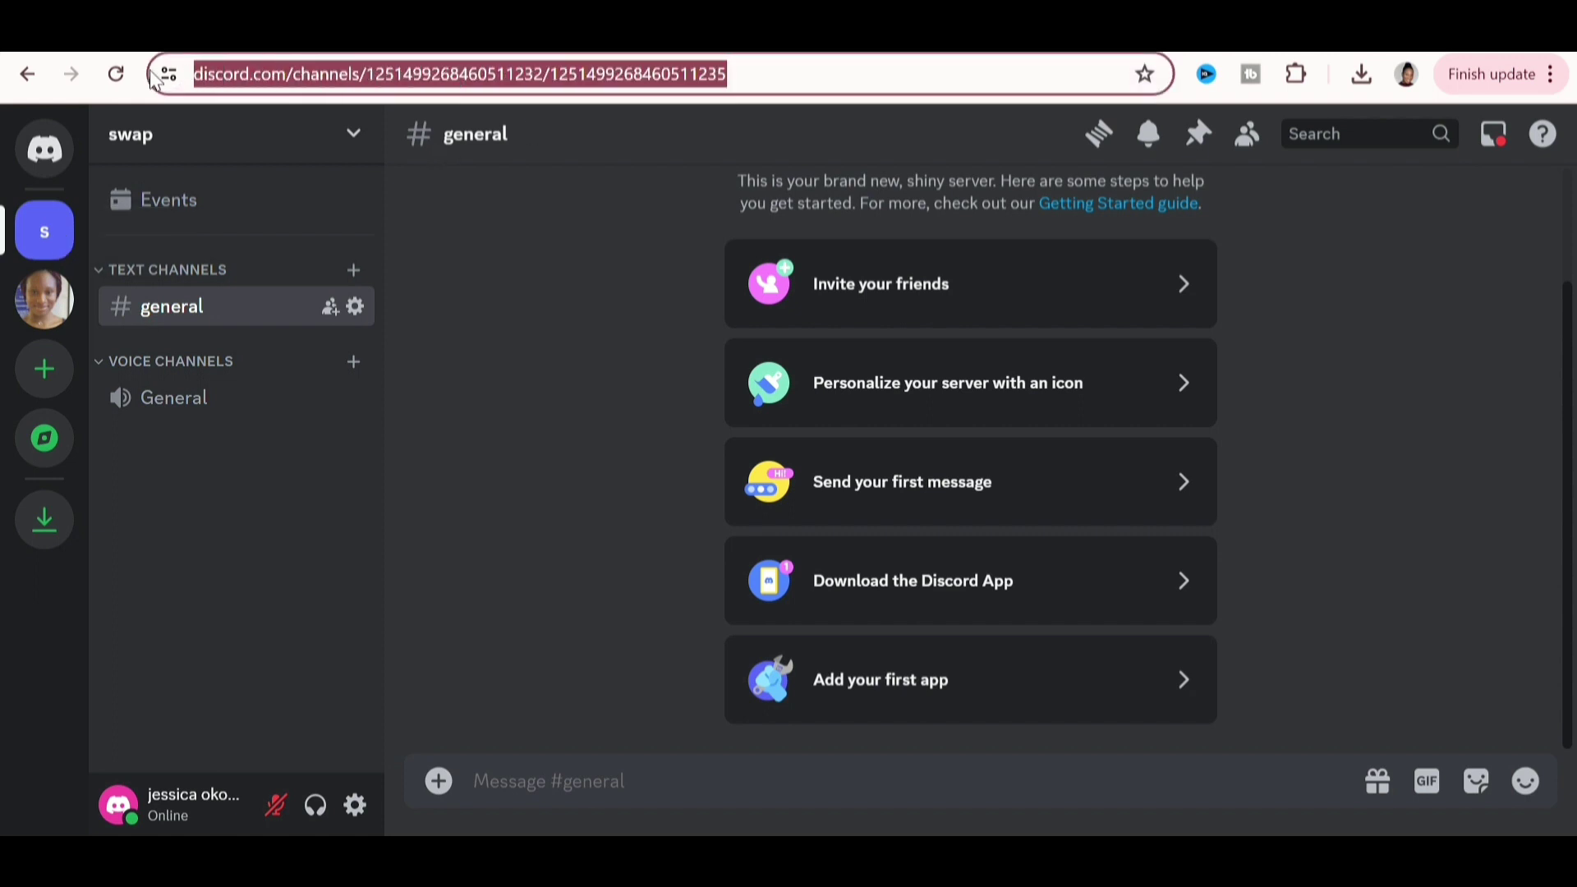
{"action": "key", "text": "ctrl+v"}
{"action": "key", "text": "Return"}
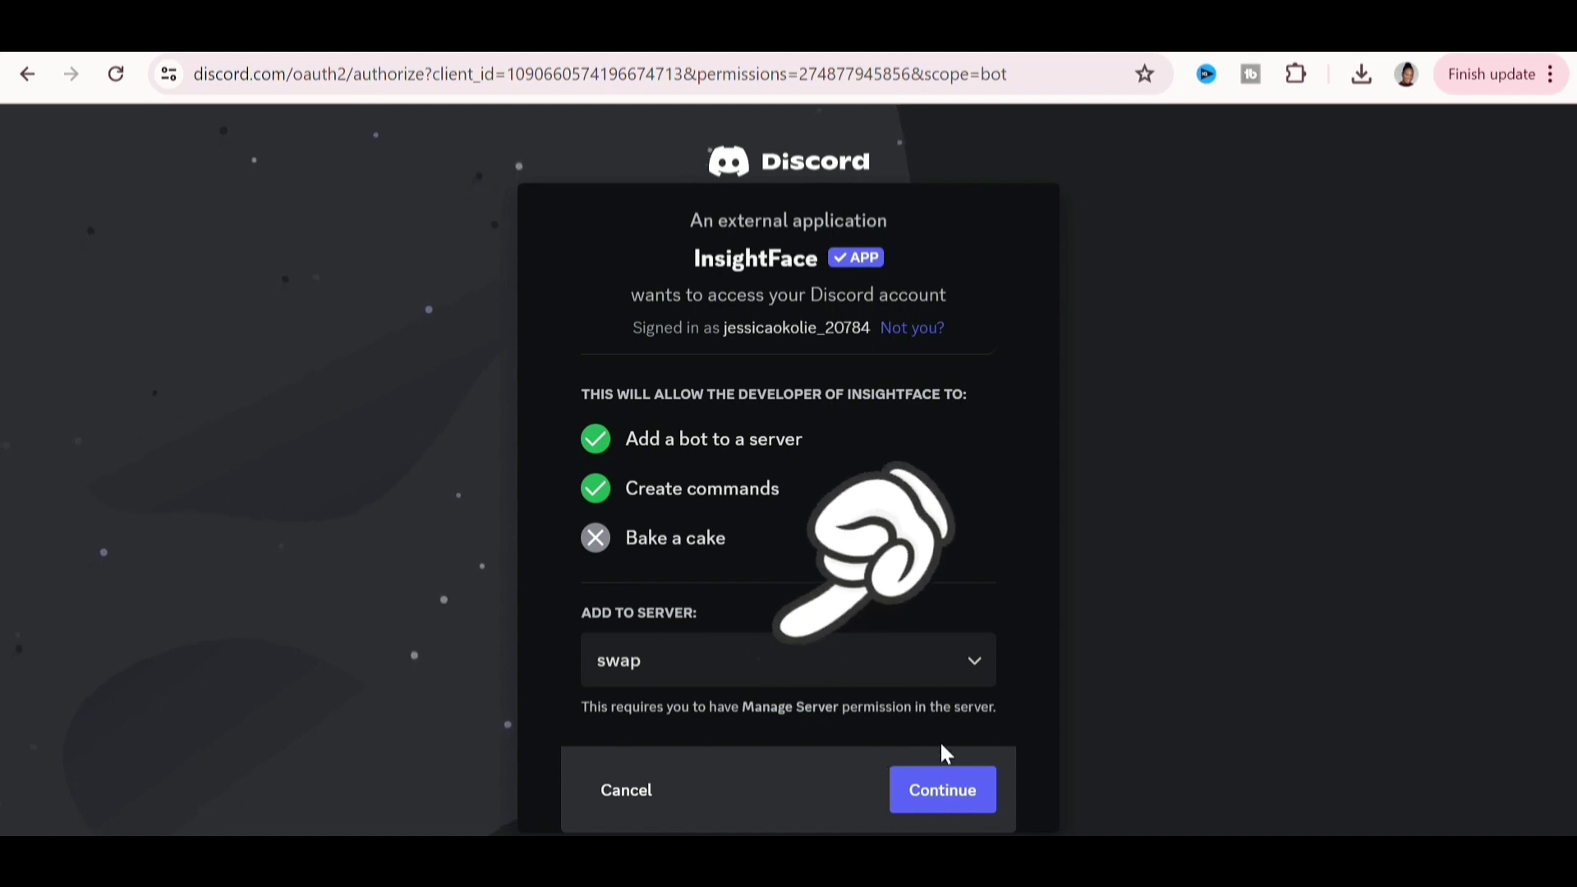
{"action": "left_click", "coordinate": [941, 792]}
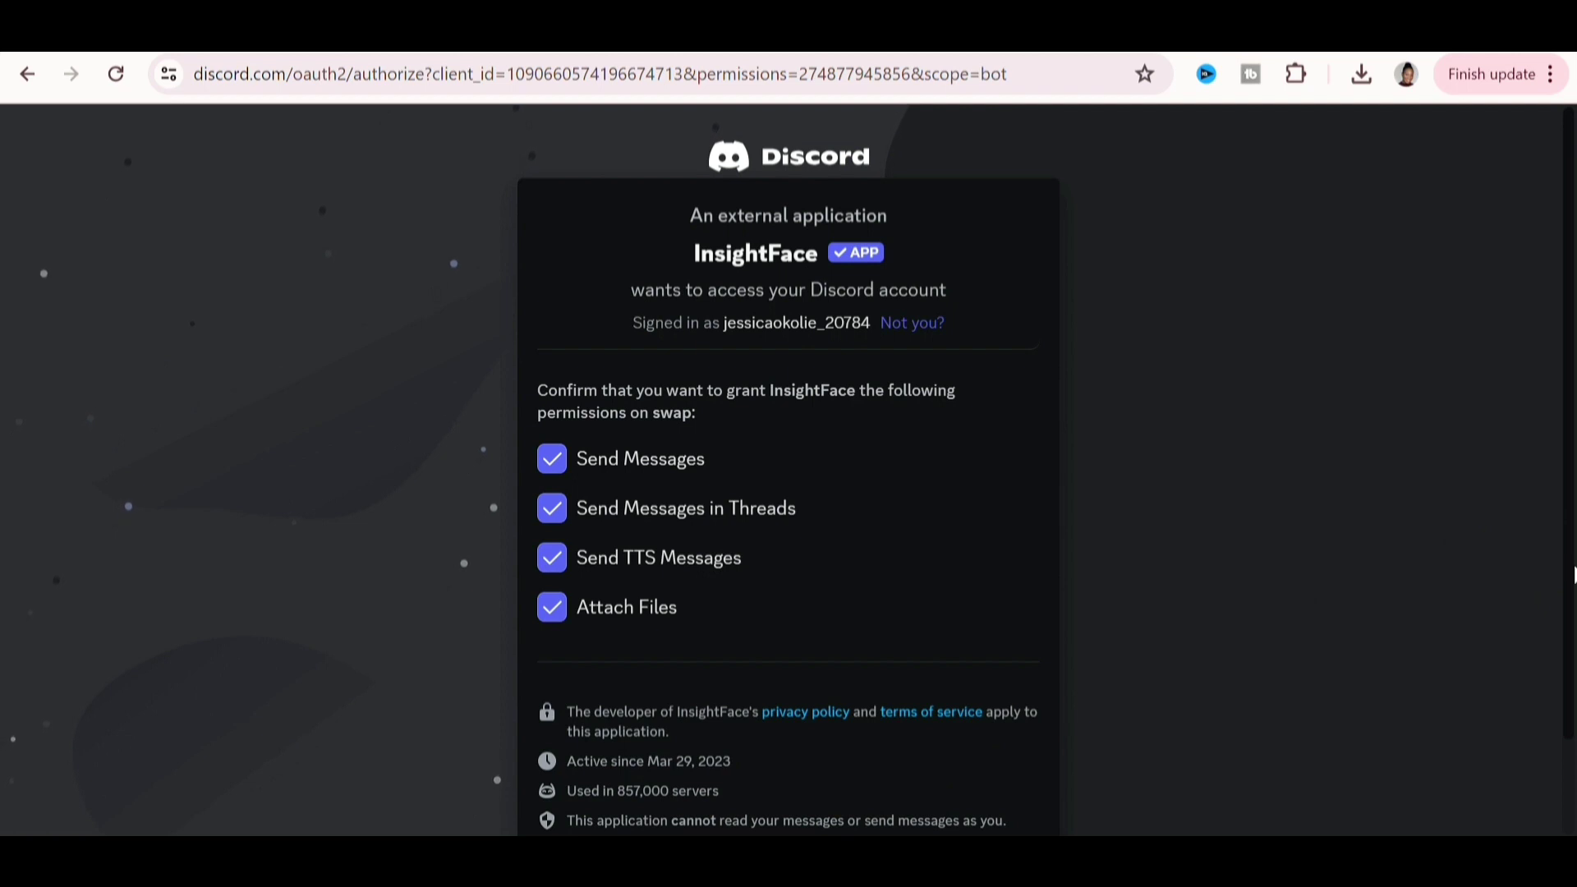
{"action": "scroll", "coordinate": [1525, 664], "scroll_direction": "down", "scroll_amount": 2}
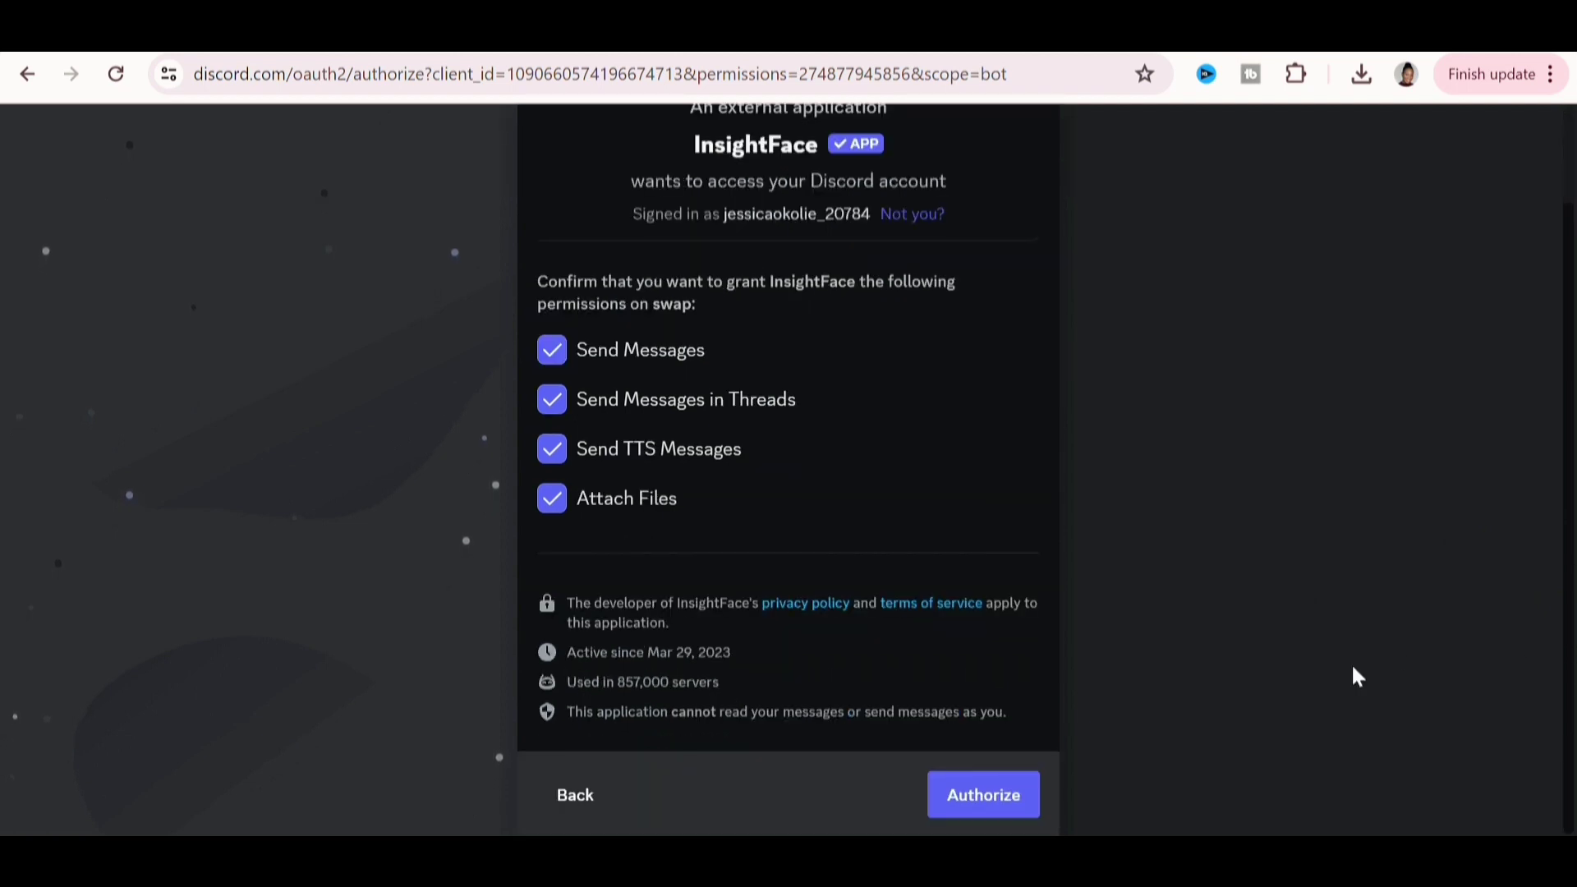
{"action": "left_click", "coordinate": [982, 810]}
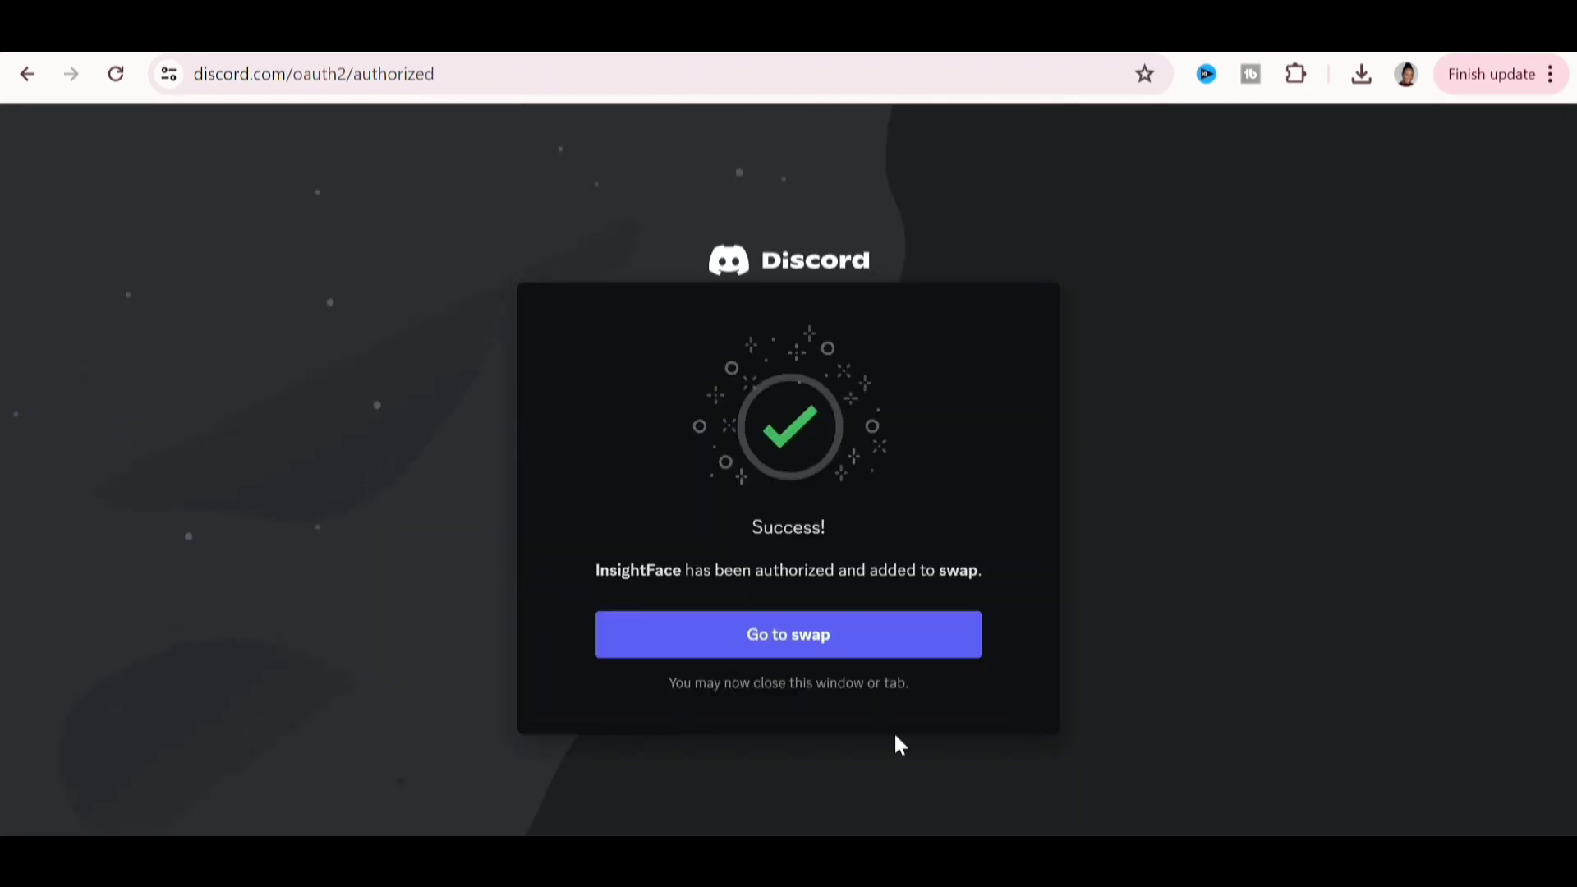
{"action": "left_click", "coordinate": [864, 643]}
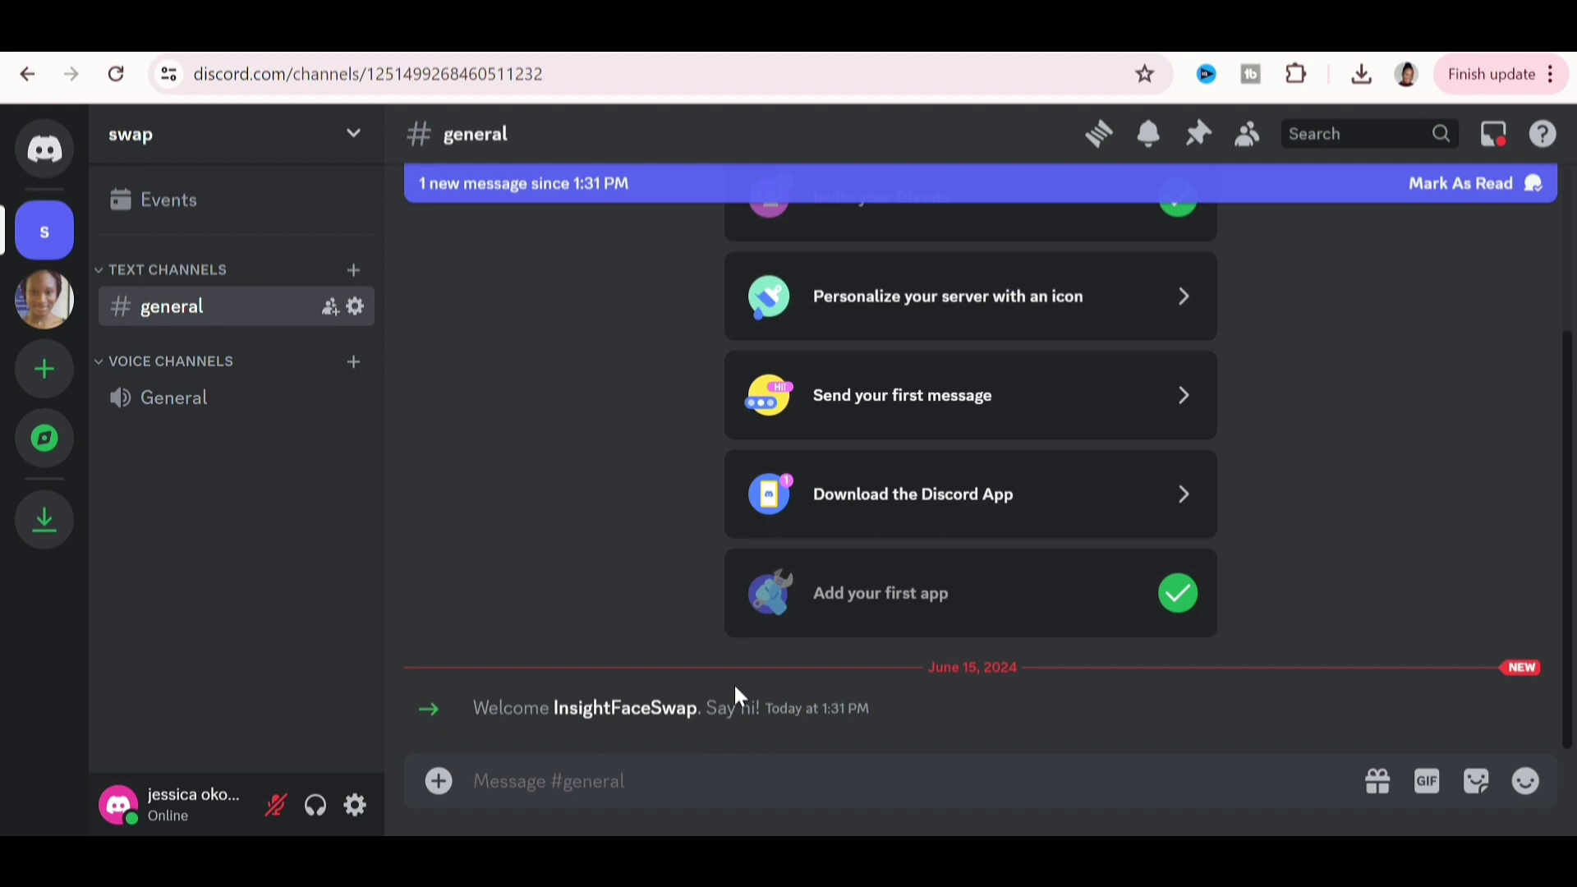
Save a face ID with the bot's /saveid command and a face image, then begin typing /swap
{"action": "type", "text": "/sa"}
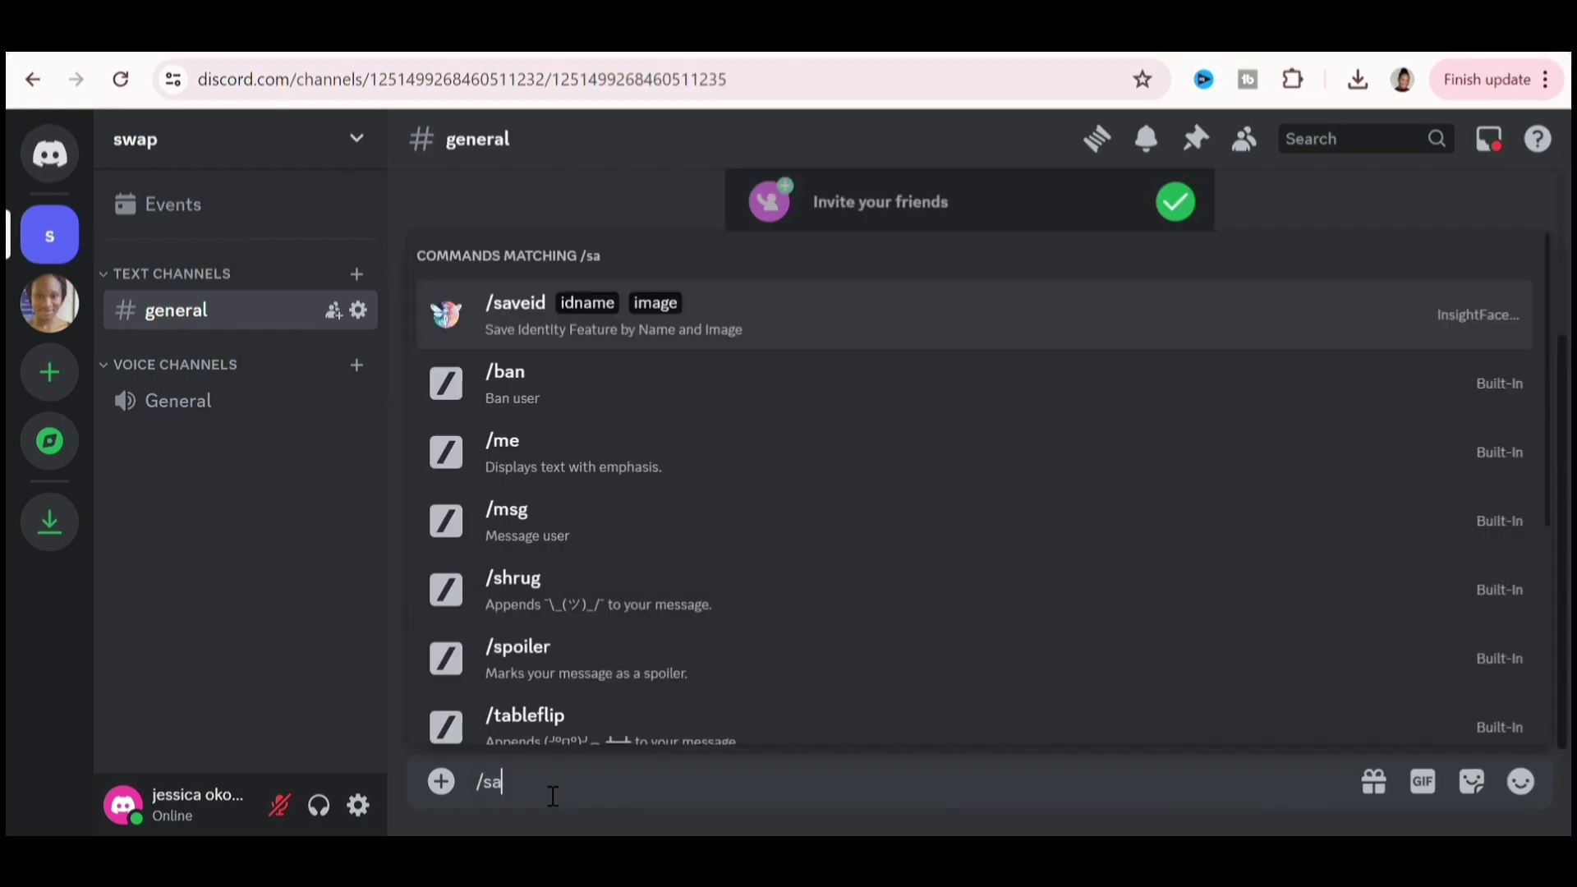
{"action": "left_click", "coordinate": [575, 341]}
{"action": "type", "text": "bab"}
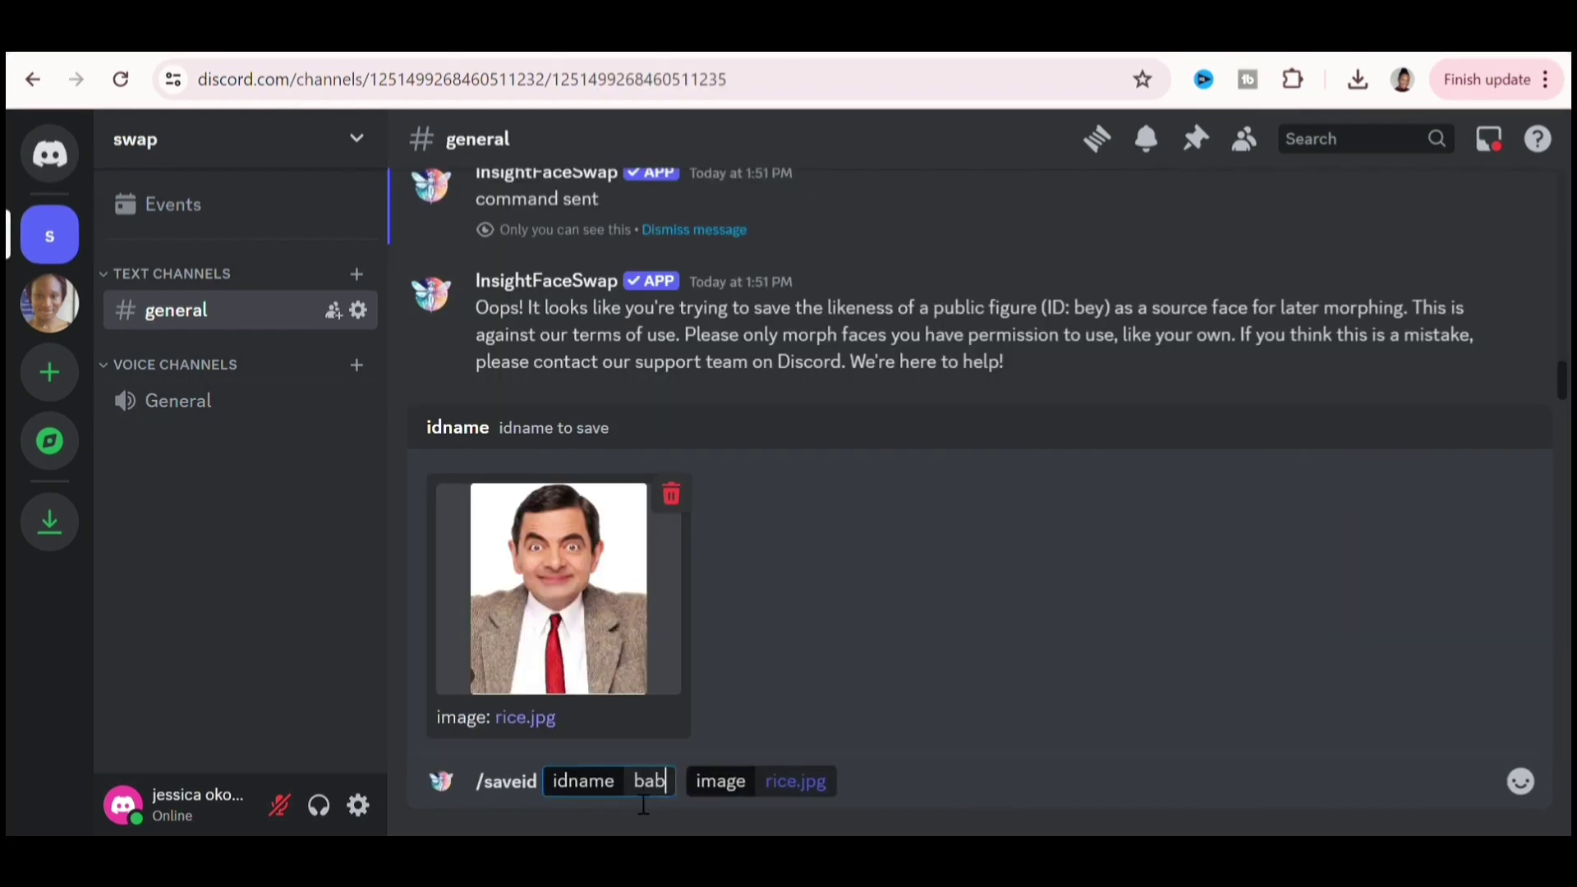
{"action": "type", "text": "y"}
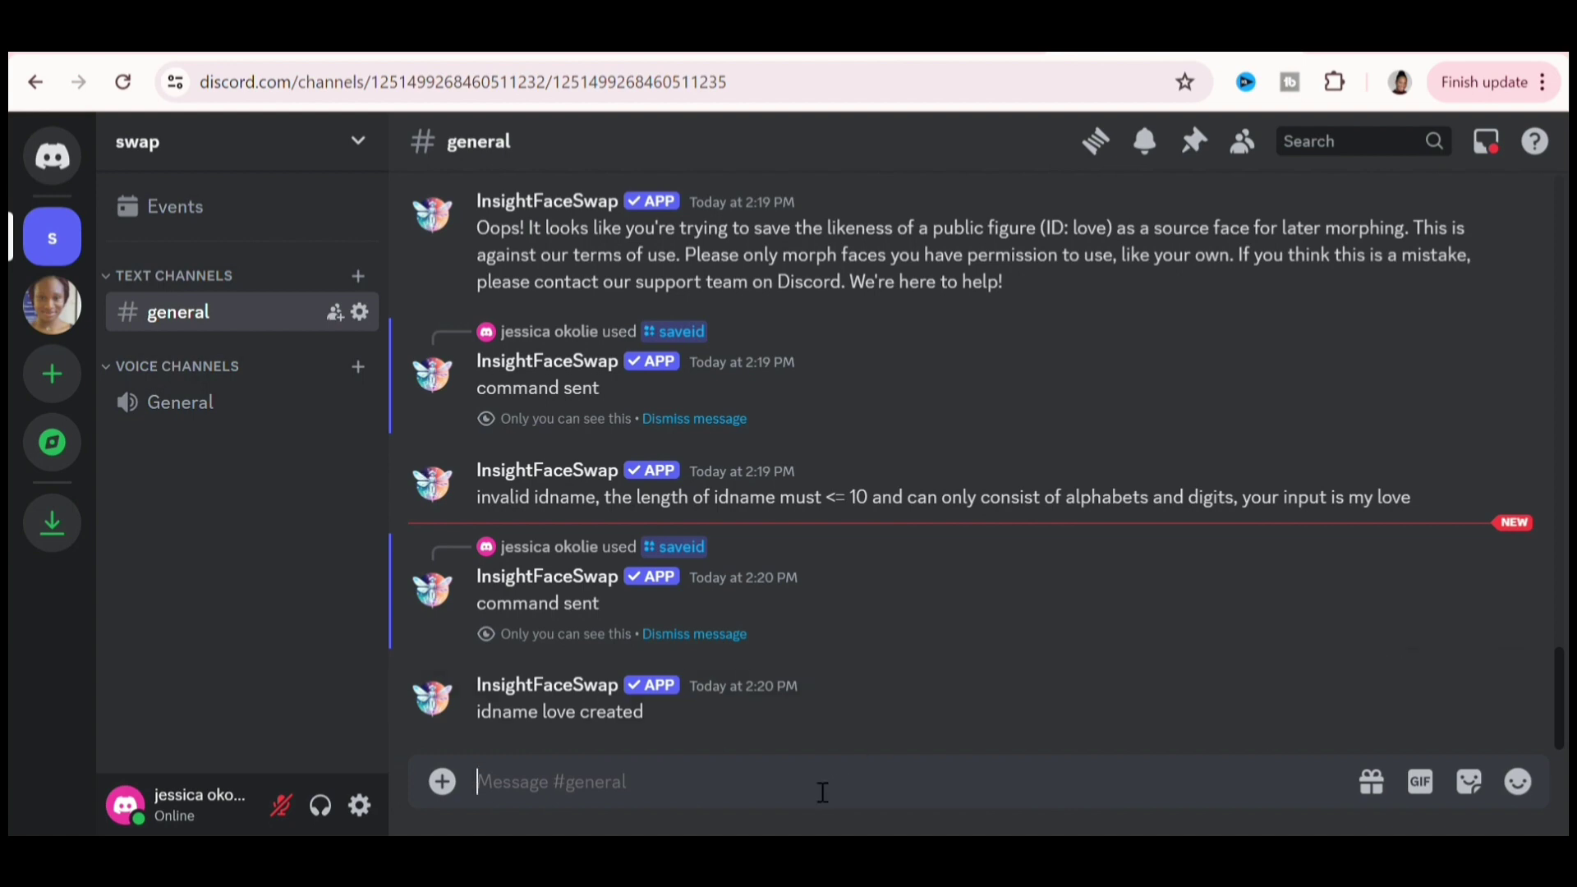
{"action": "type", "text": "/"}
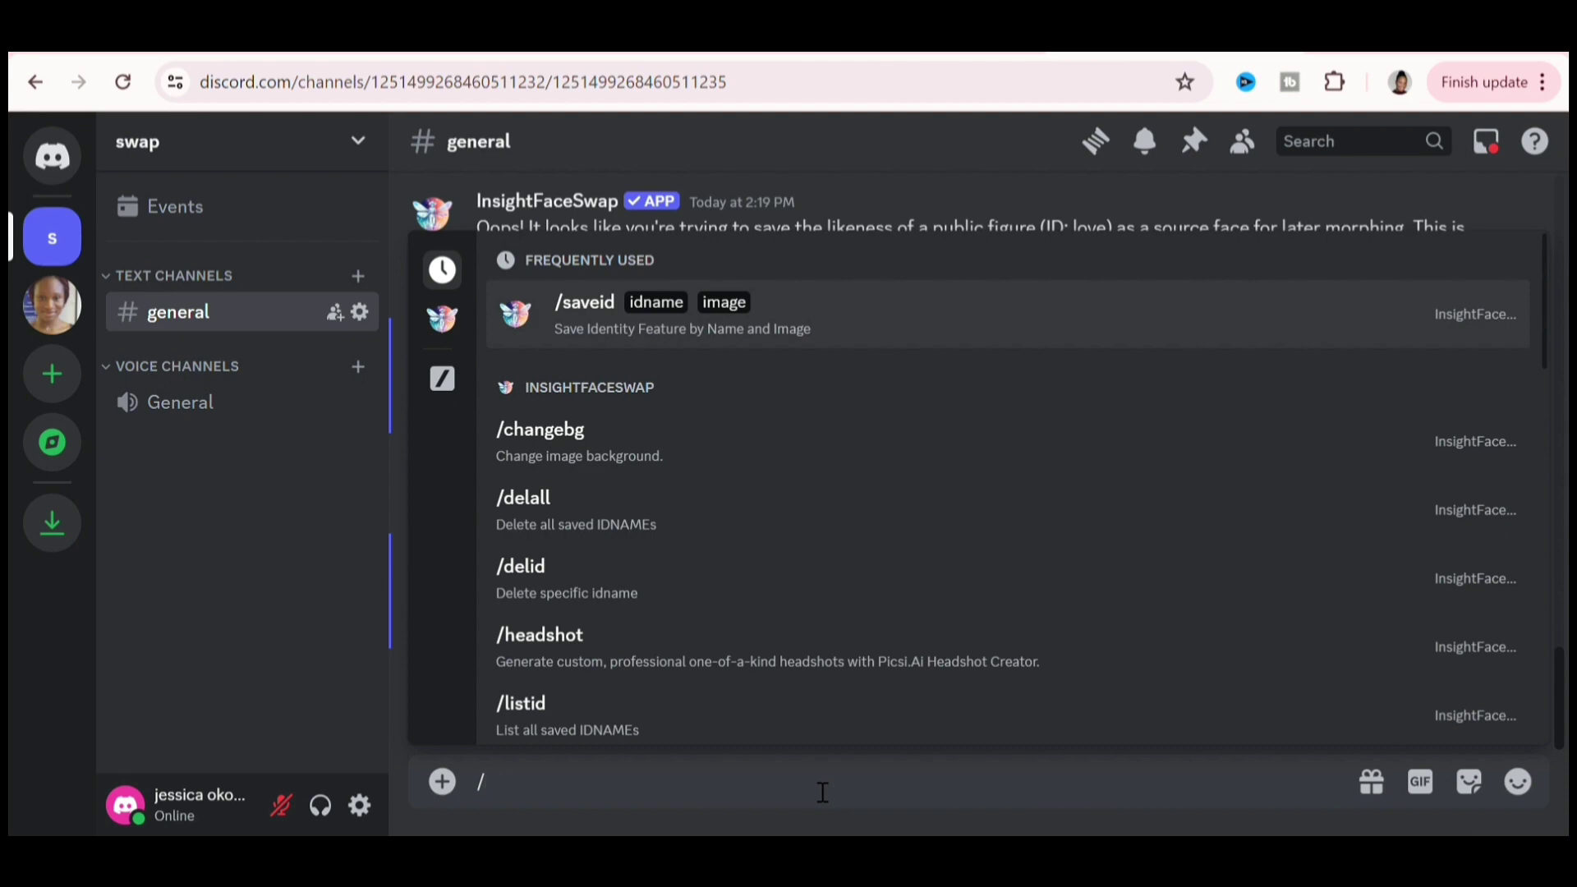
{"action": "type", "text": "swap"}
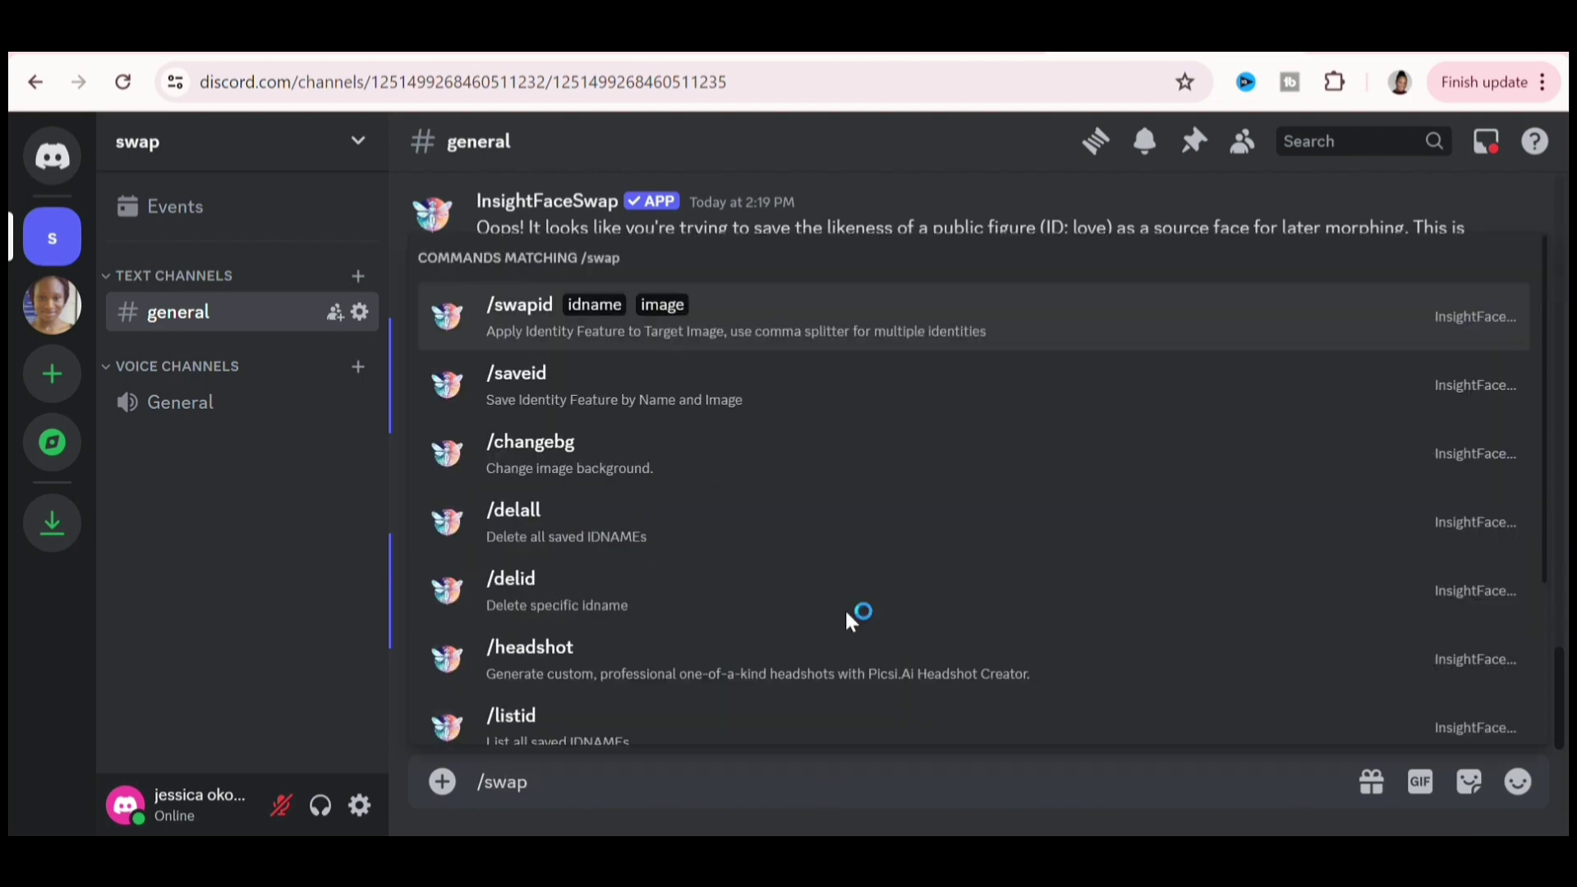
Send /swapid with jessy (2).jpg attached and idname love
{"action": "left_click", "coordinate": [855, 329]}
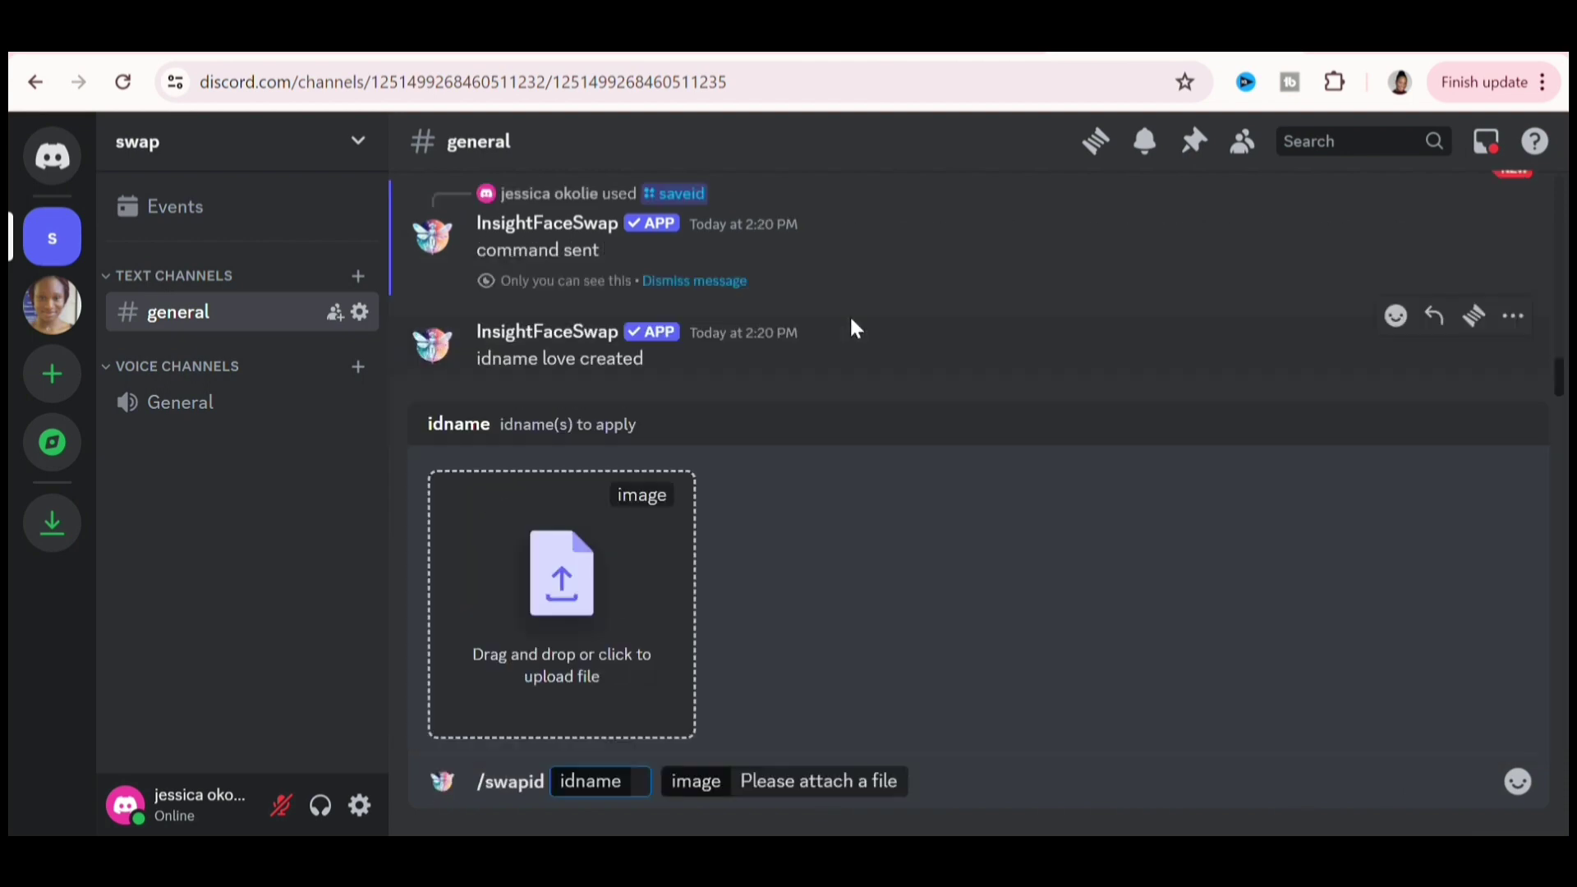
{"action": "left_click", "coordinate": [581, 612]}
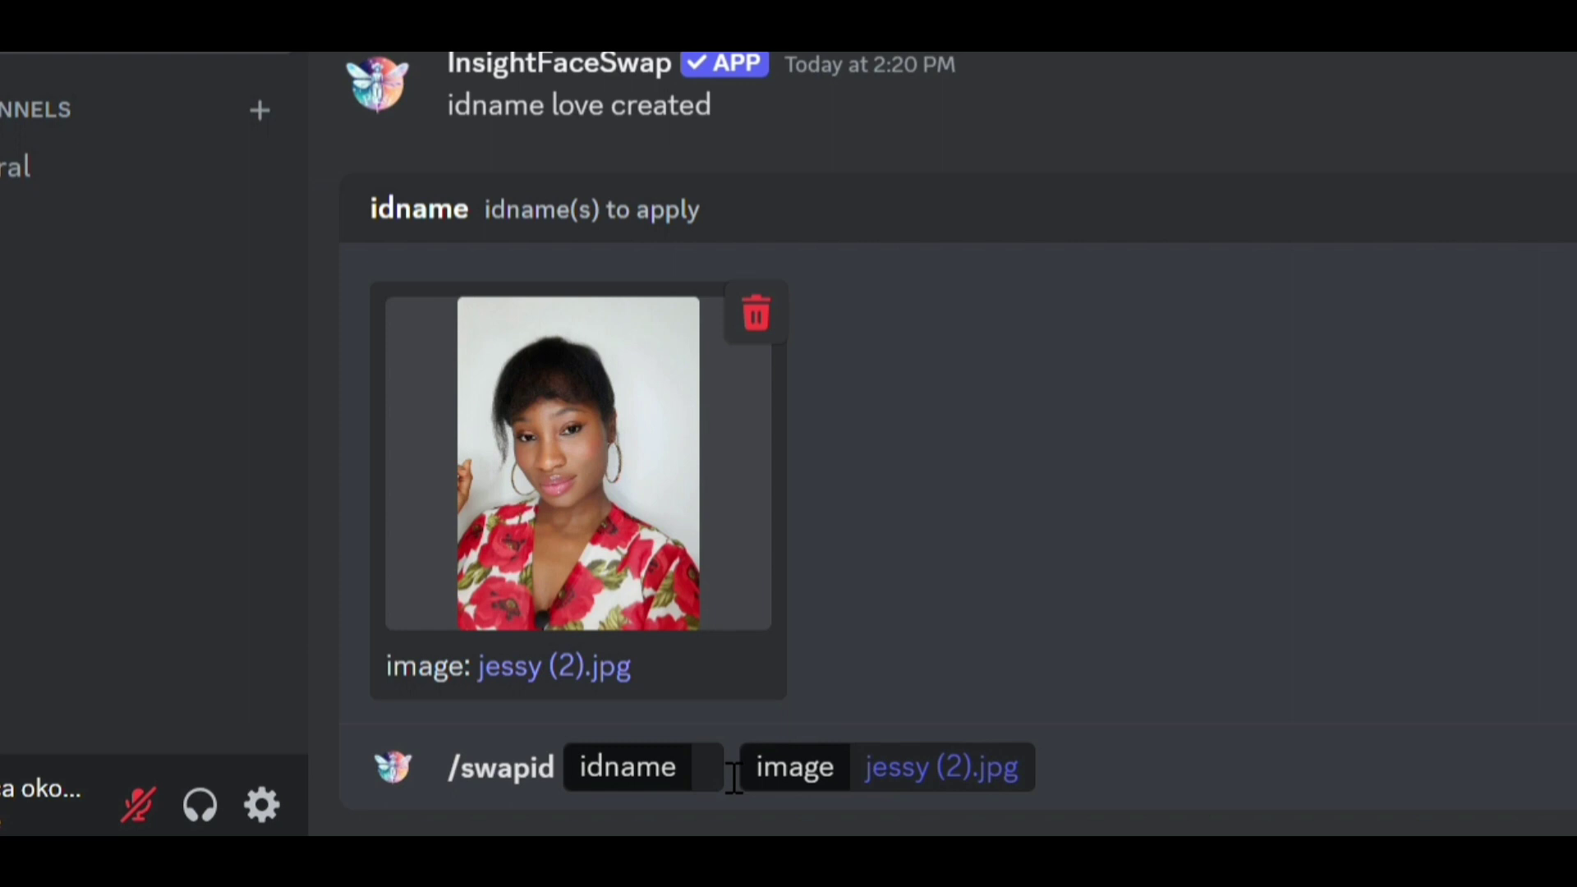
{"action": "left_click", "coordinate": [733, 779]}
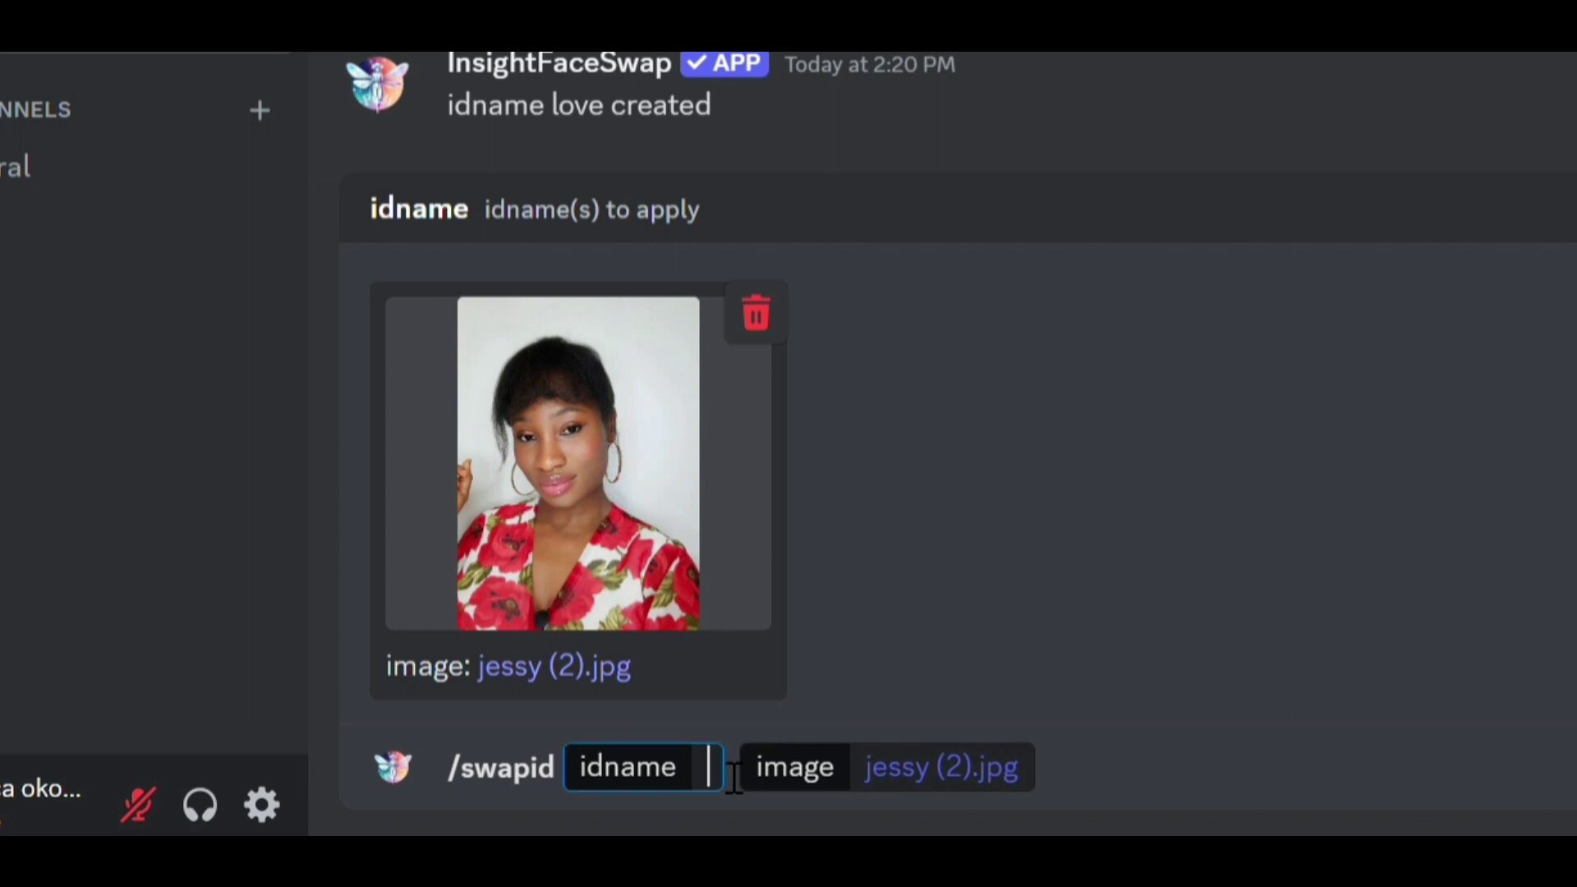
{"action": "type", "text": "love"}
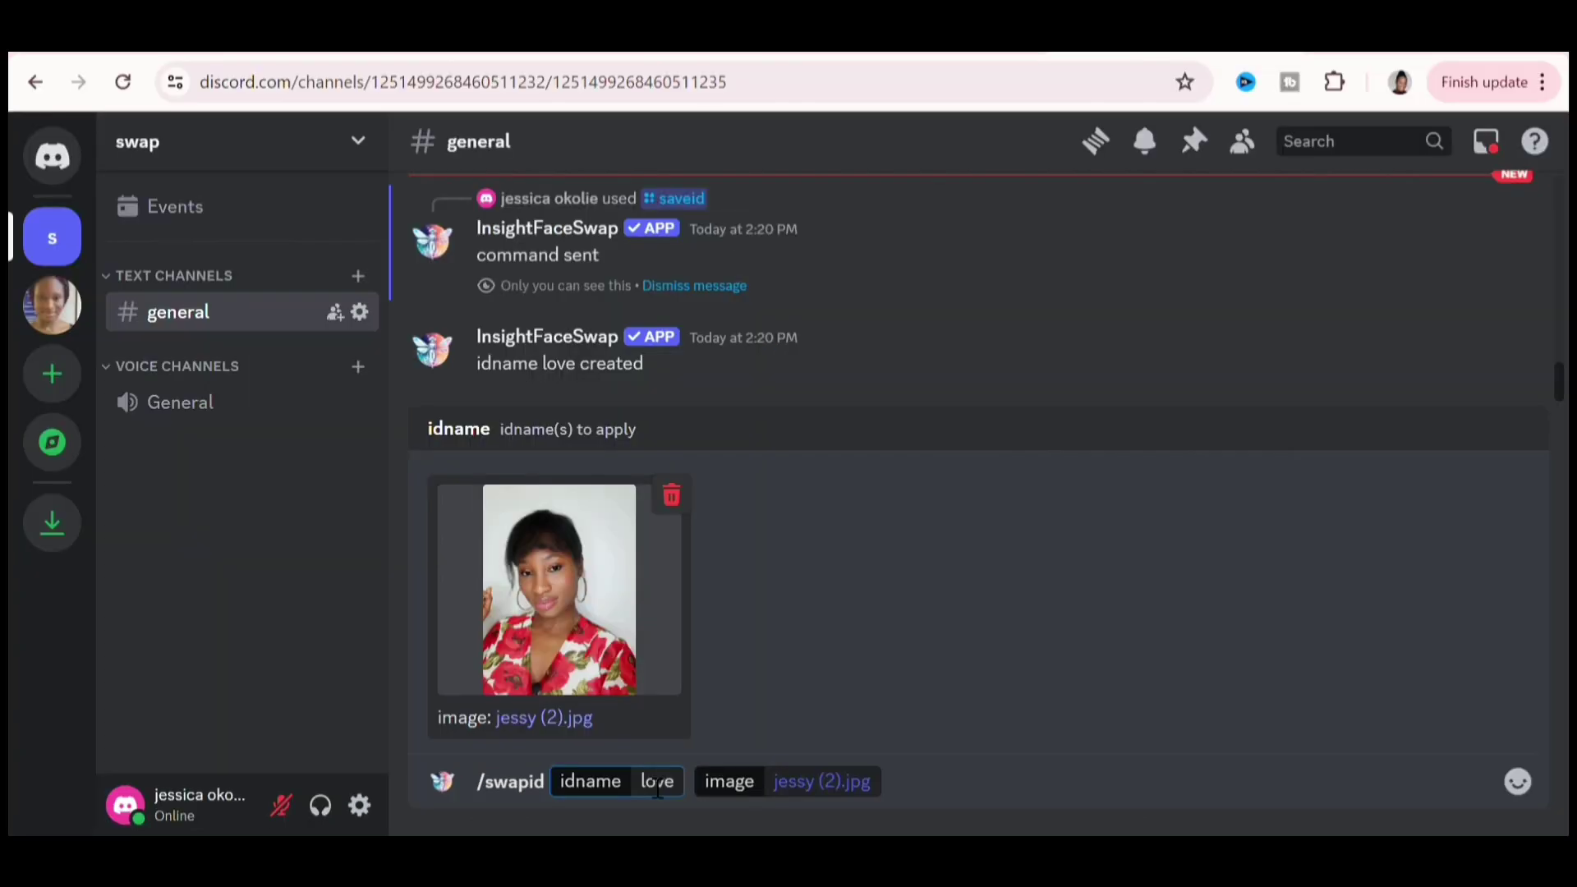
{"action": "key", "text": "Return"}
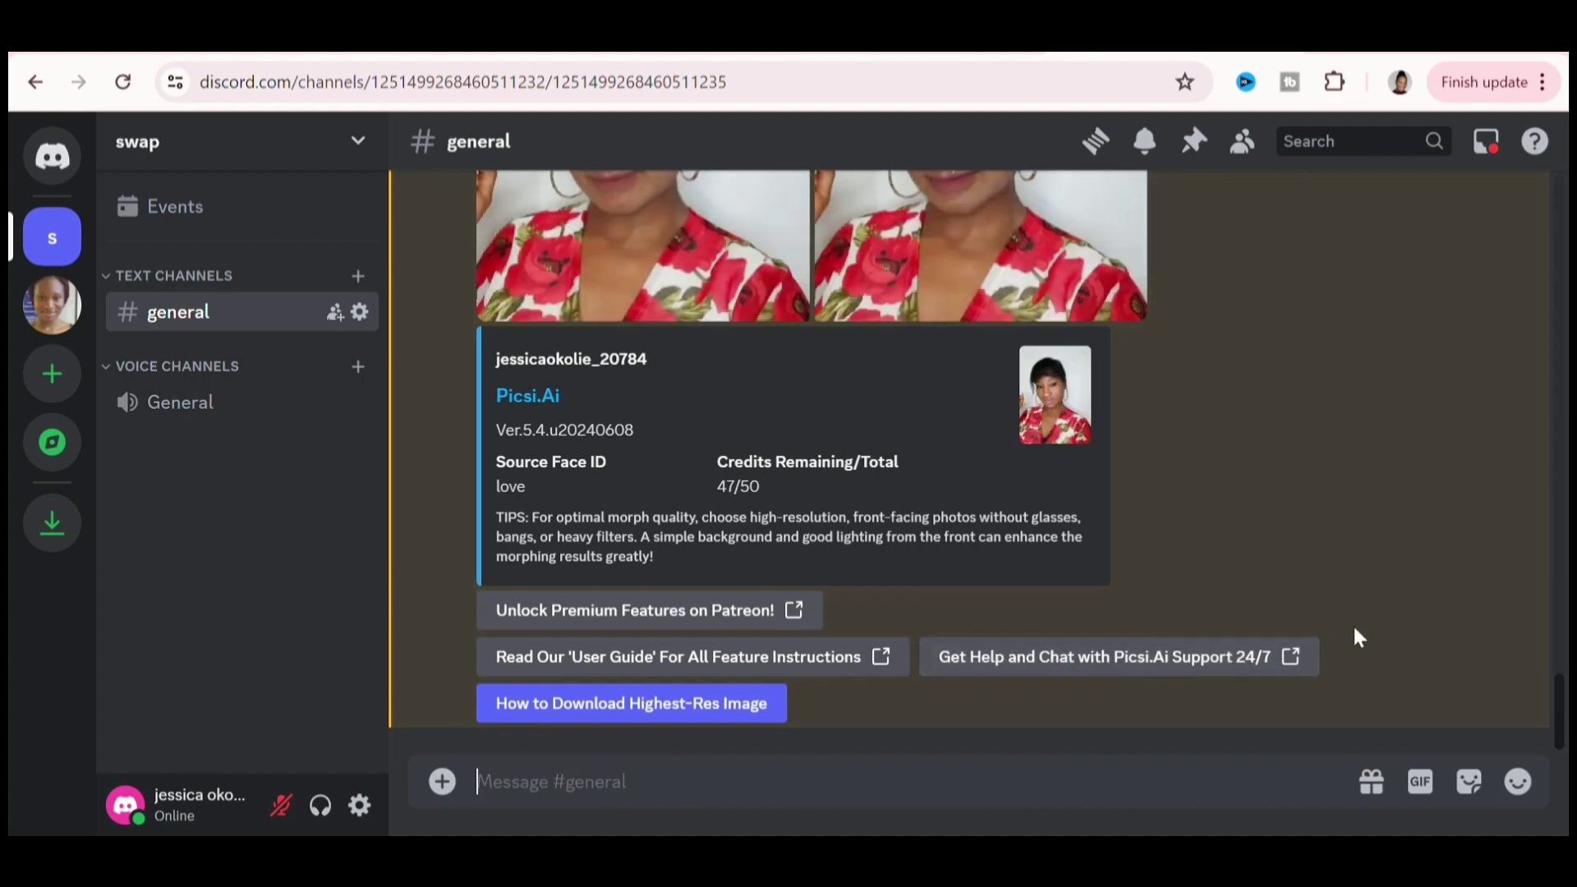
Scroll through the swap results and open the second swapped image in the browser
{"action": "left_click_drag", "start_coordinate": [1564, 699], "coordinate": [1563, 651]}
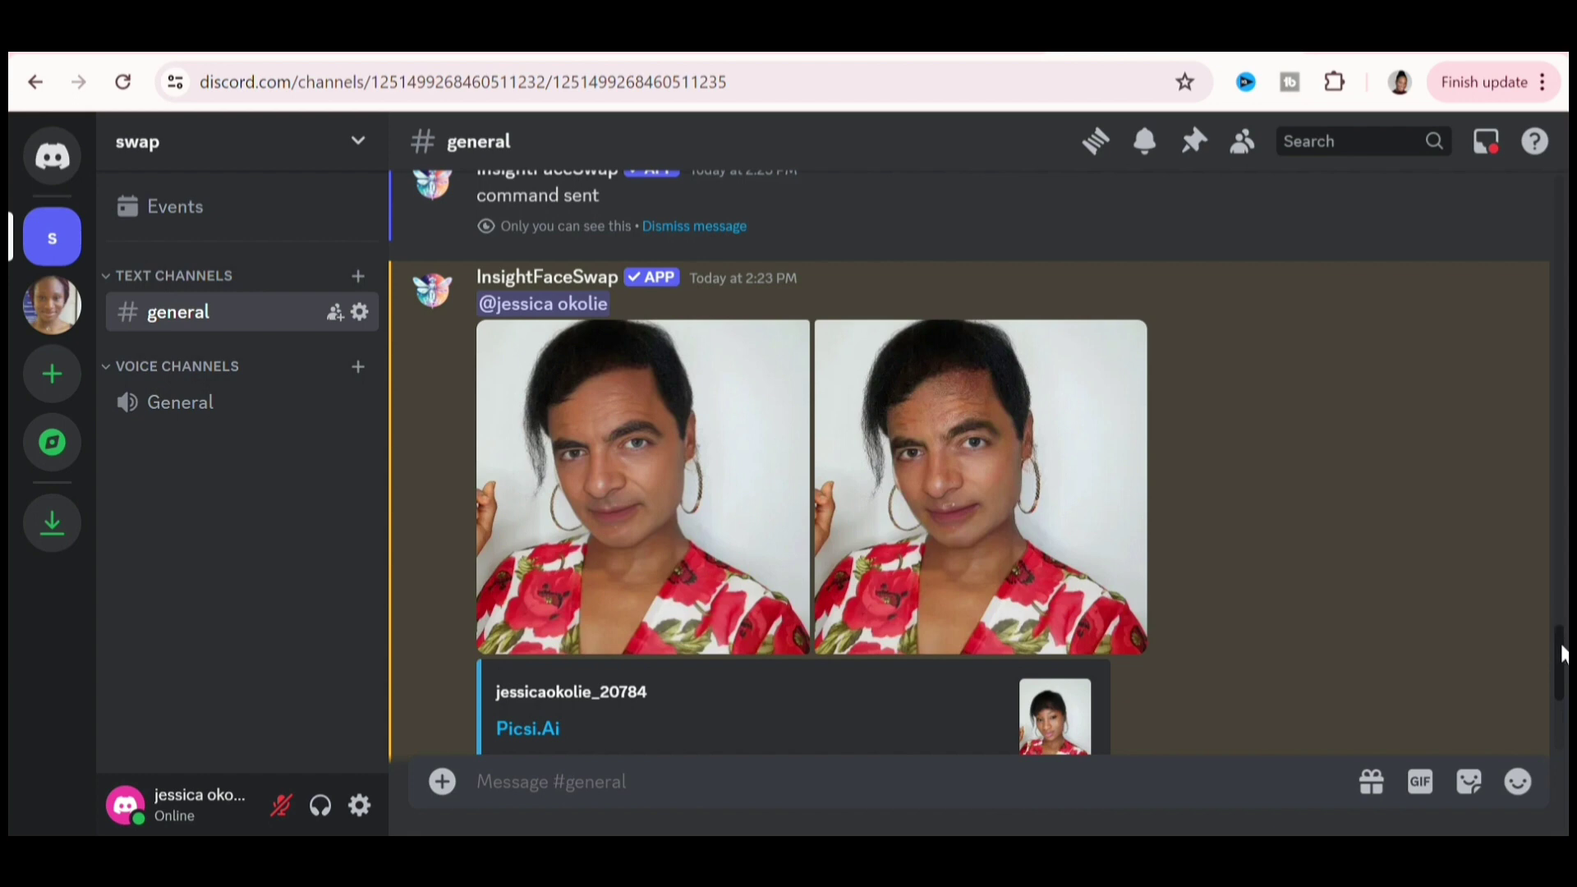
{"action": "scroll", "coordinate": [1564, 653], "scroll_direction": "down", "scroll_amount": 3}
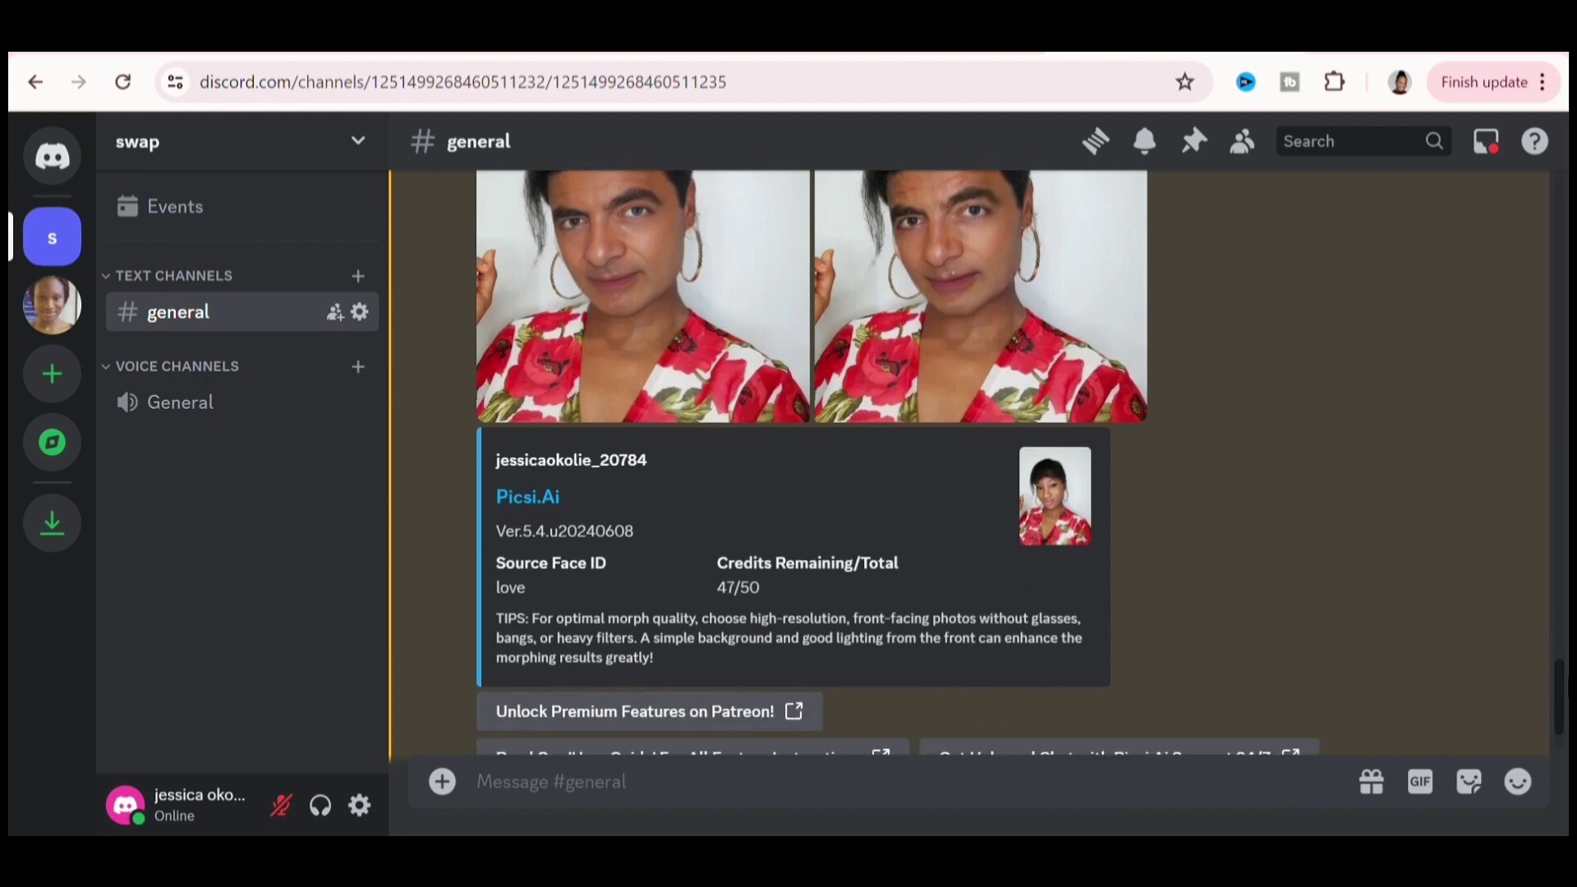
{"action": "scroll", "coordinate": [1545, 595], "scroll_direction": "up", "scroll_amount": 2}
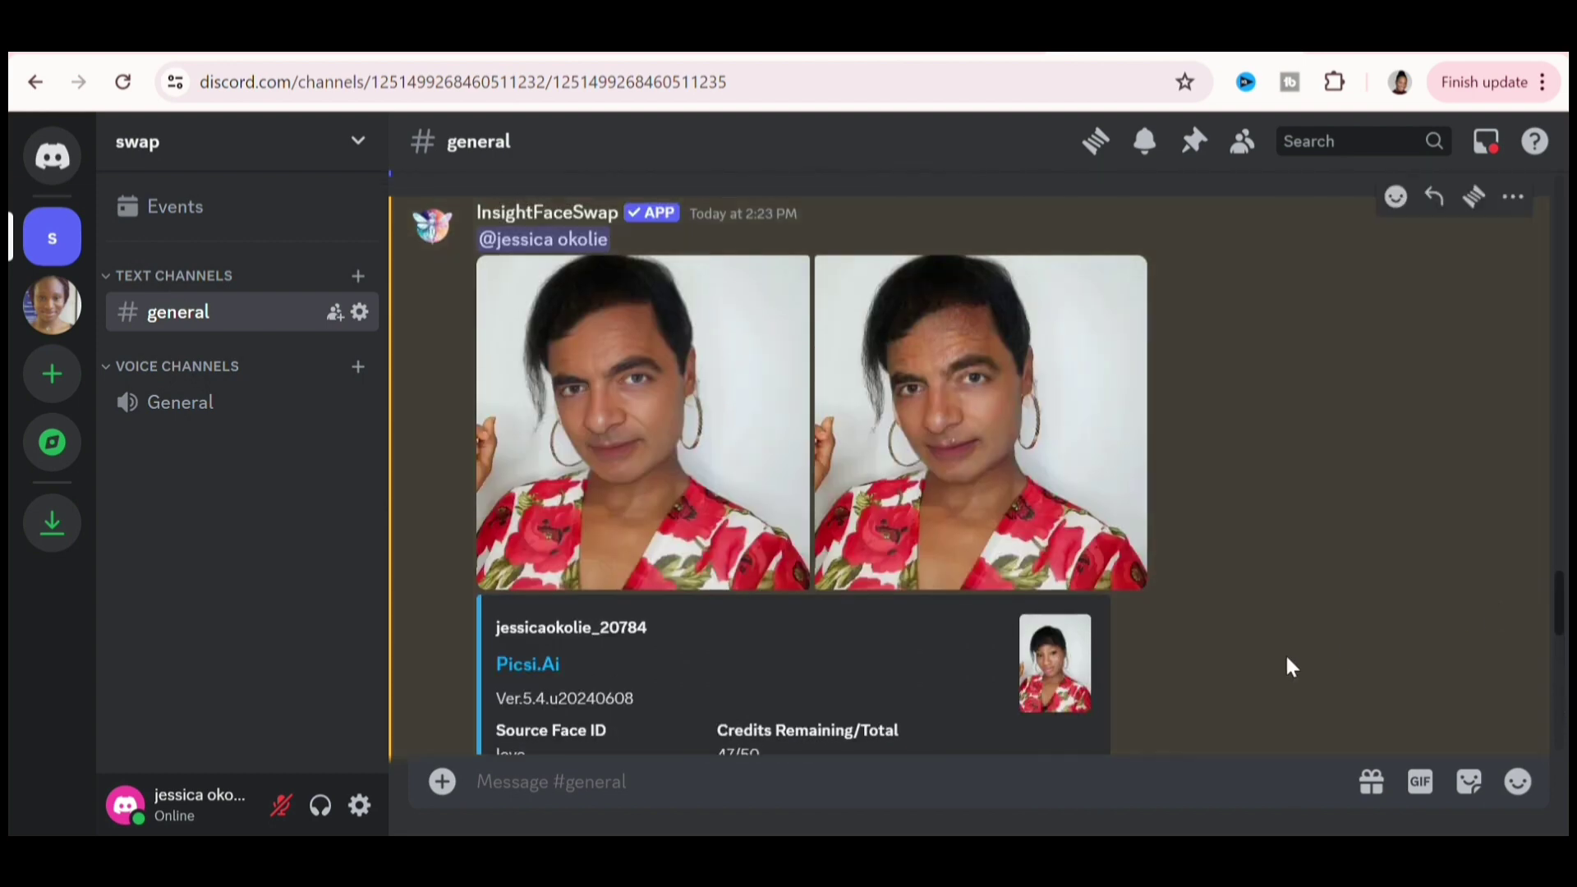
{"action": "left_click", "coordinate": [942, 359]}
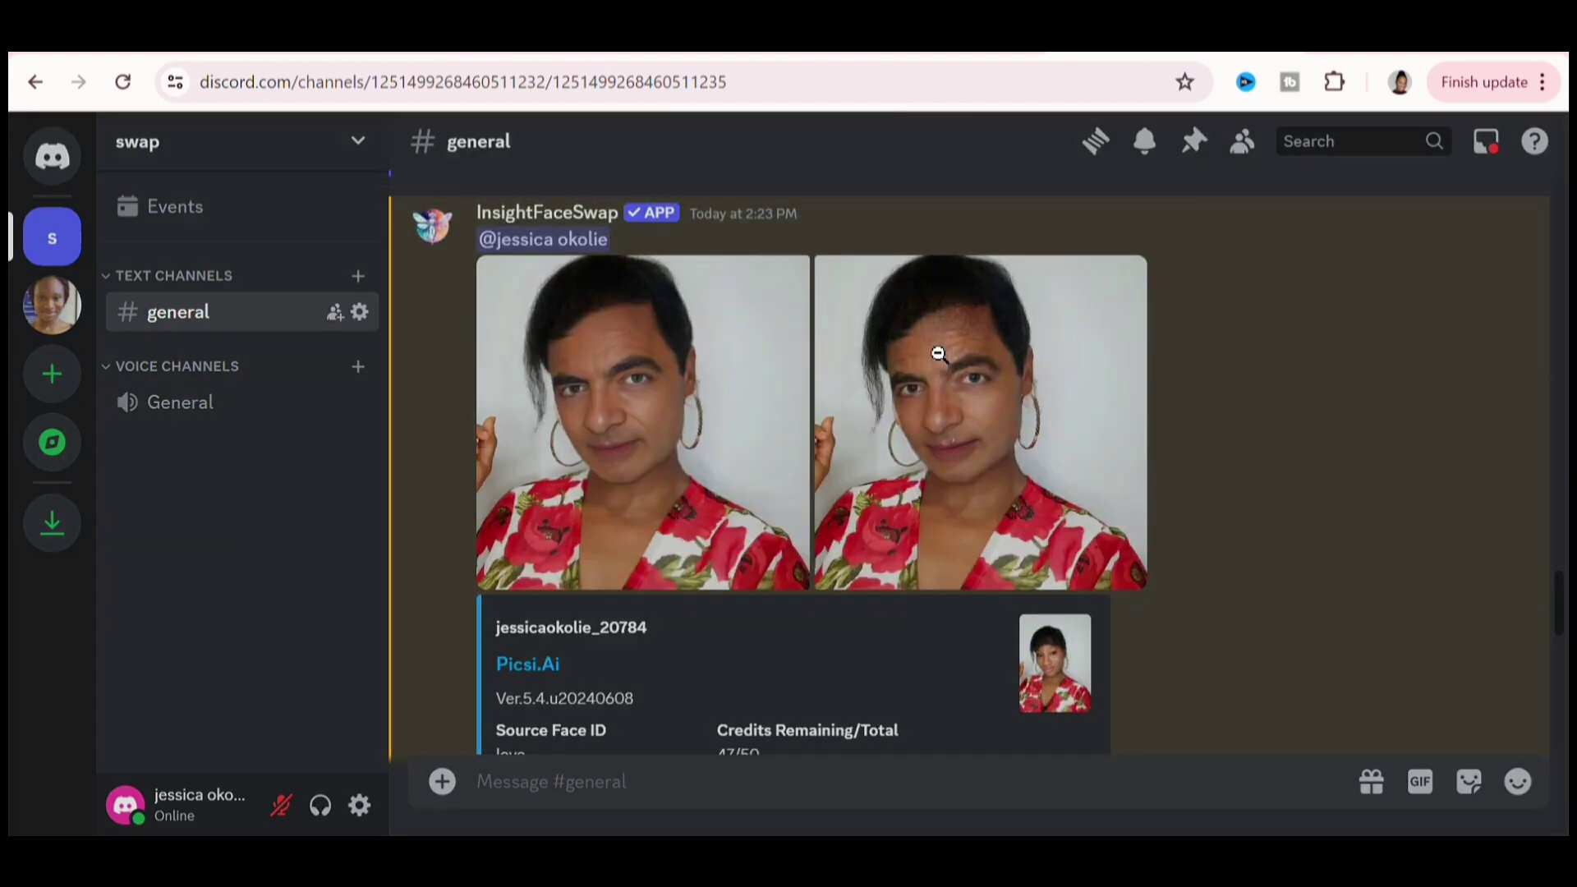
{"action": "left_click", "coordinate": [661, 731]}
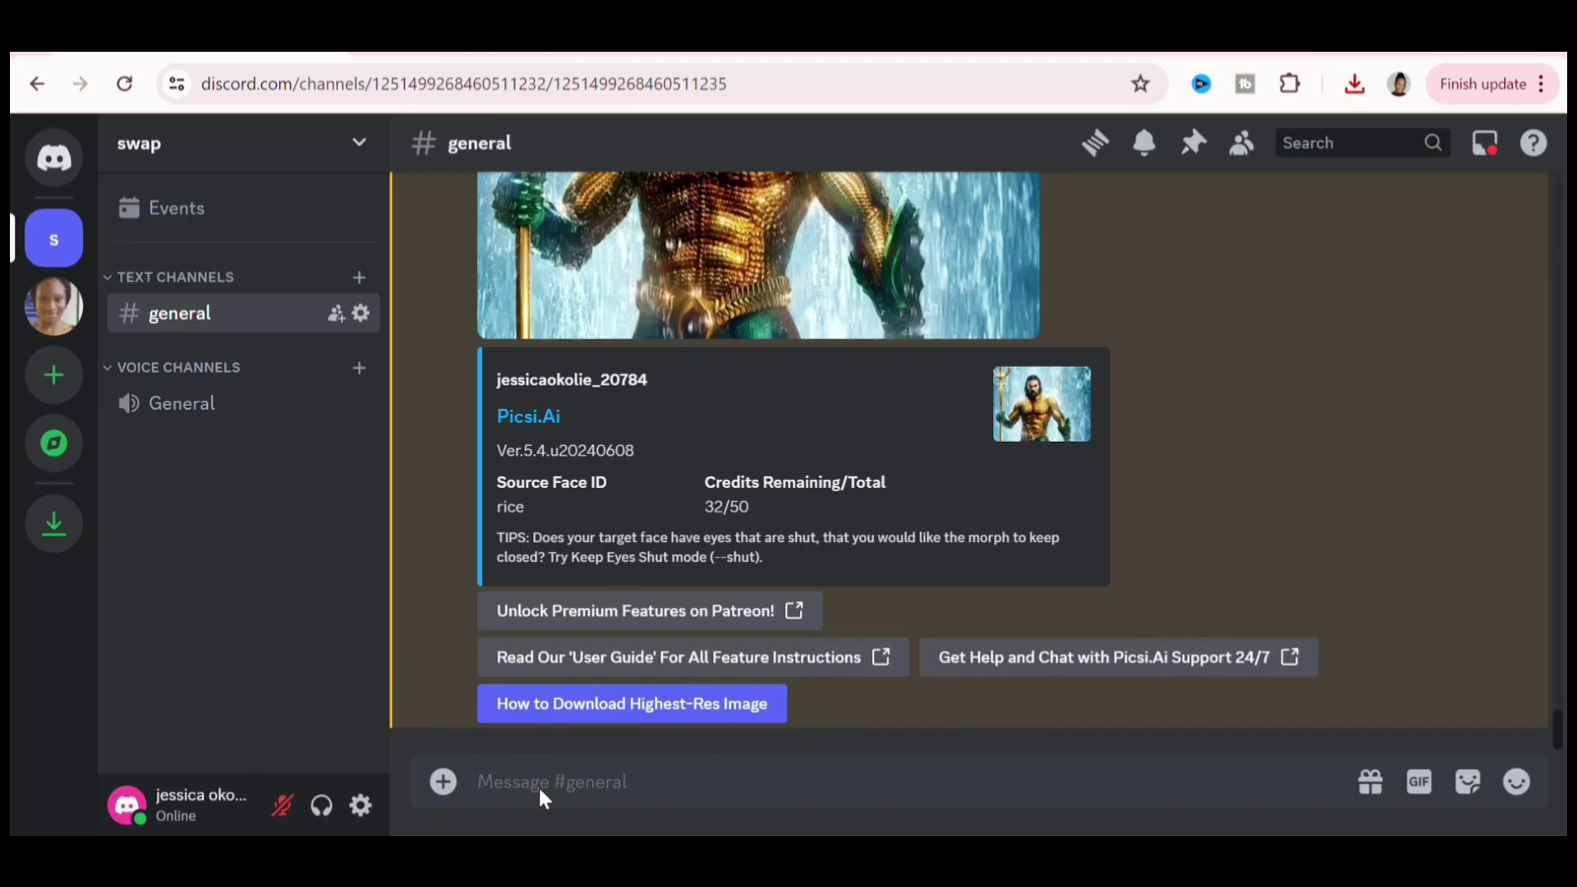
Send /swapid for his.jpg with face ID rice, correcting the mistyped 'bean'
{"action": "type", "text": "/"}
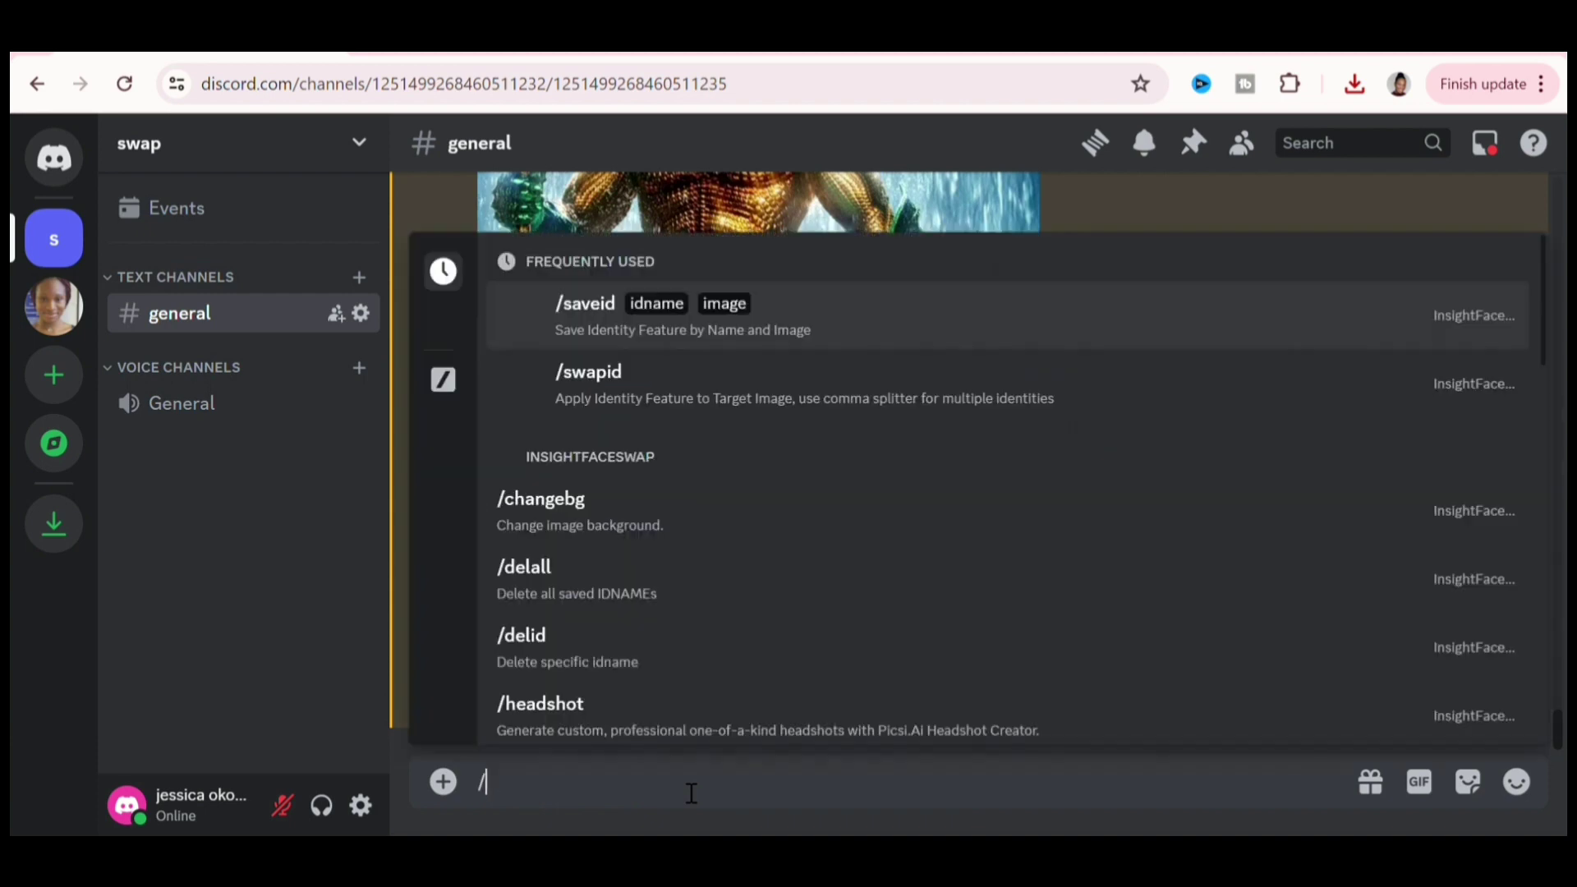
{"action": "type", "text": "sw"}
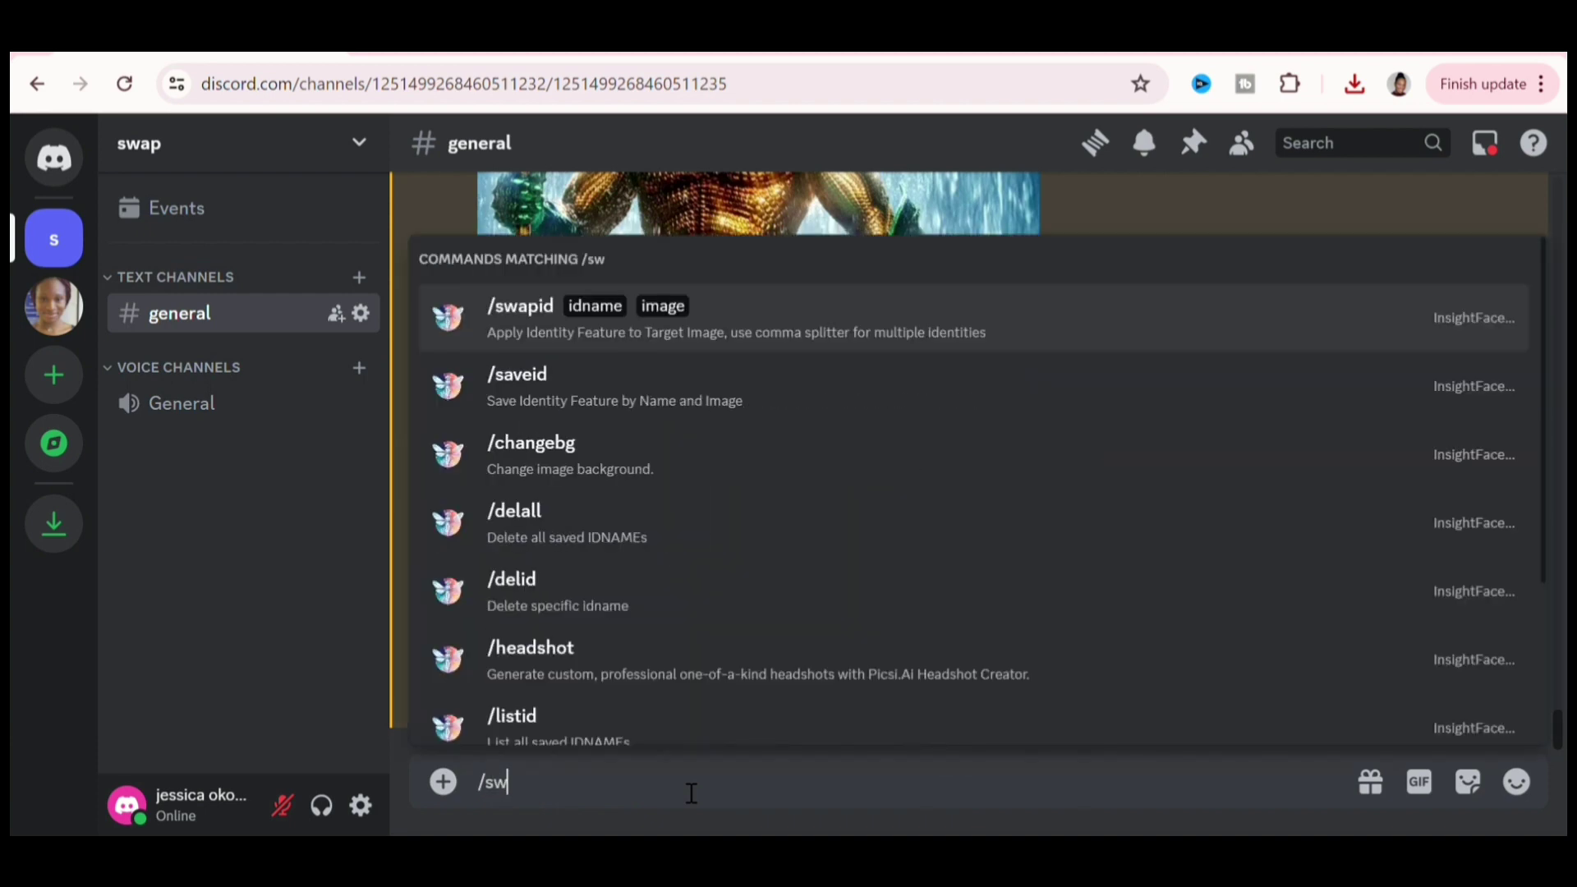
{"action": "type", "text": "ap"}
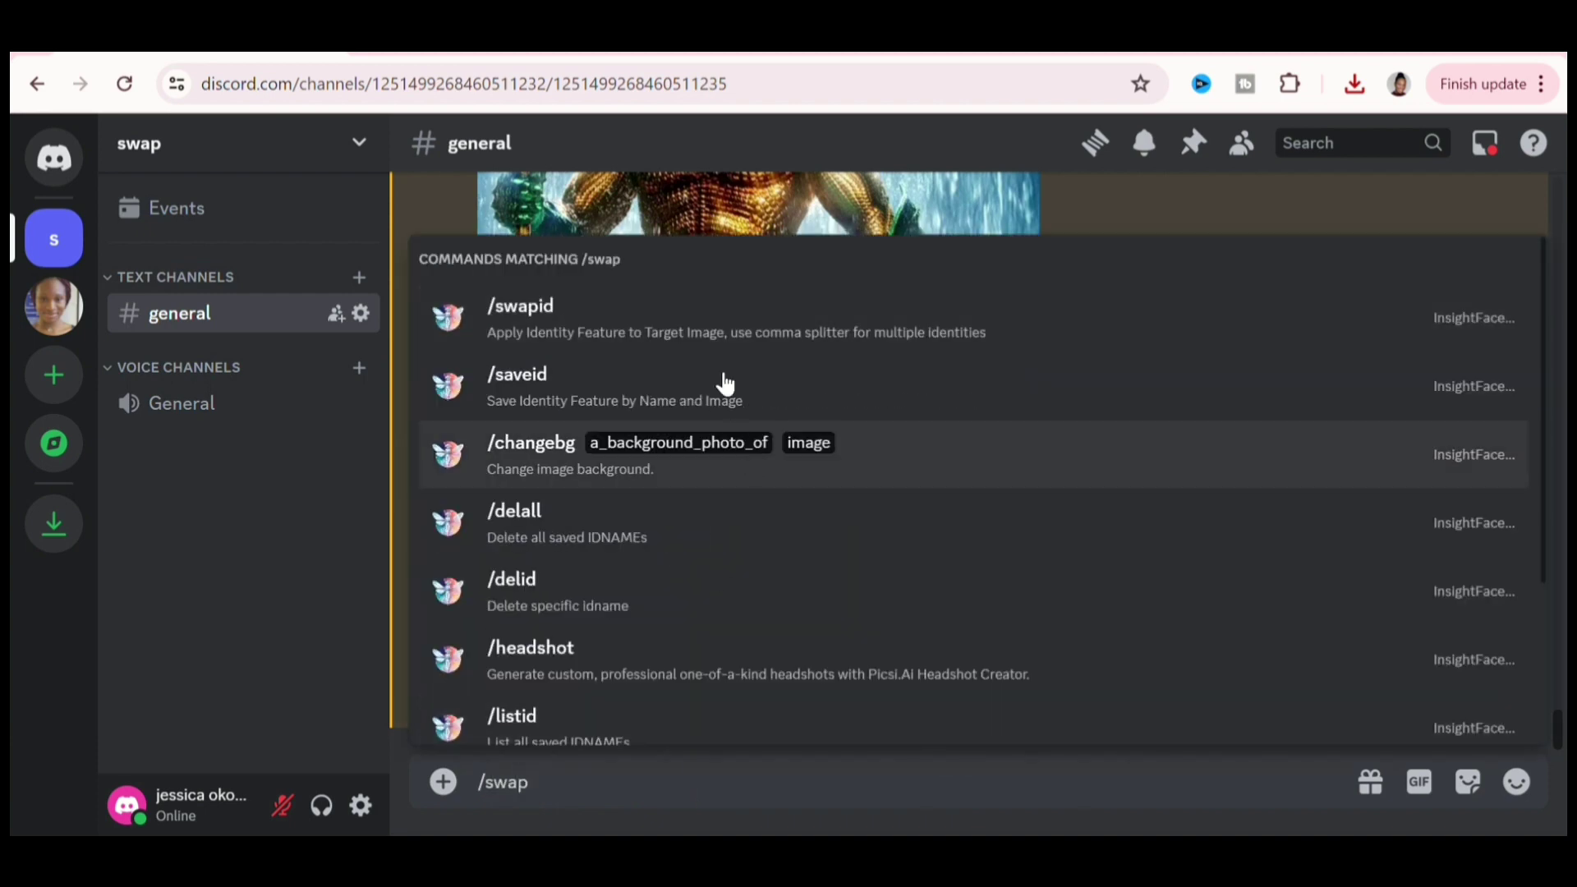
{"action": "left_click", "coordinate": [703, 350]}
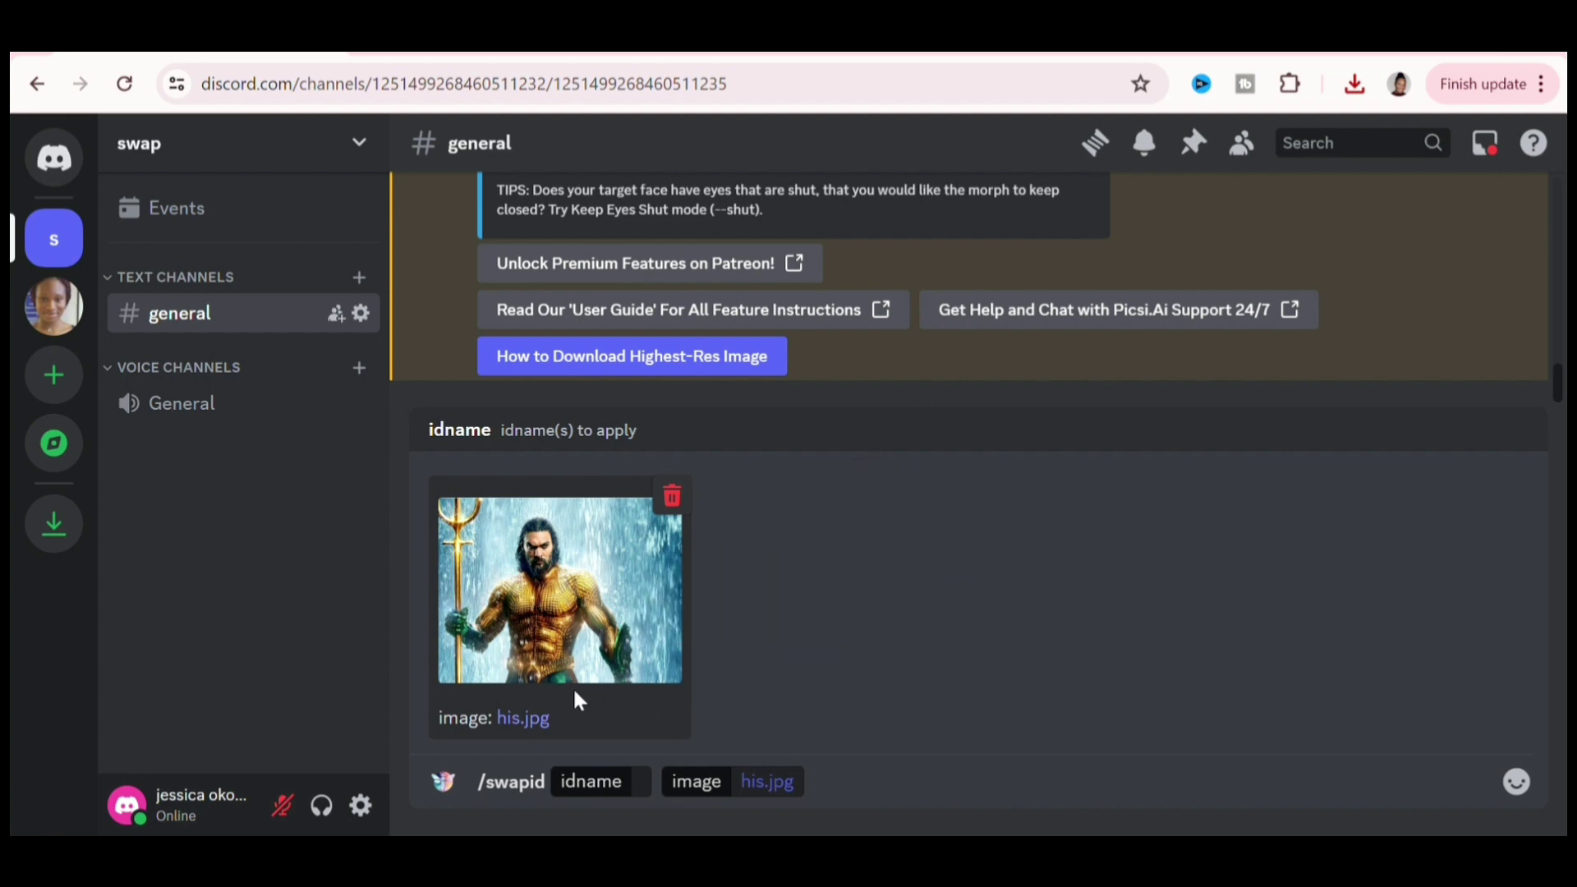
{"action": "left_click", "coordinate": [649, 785]}
{"action": "type", "text": "bean"}
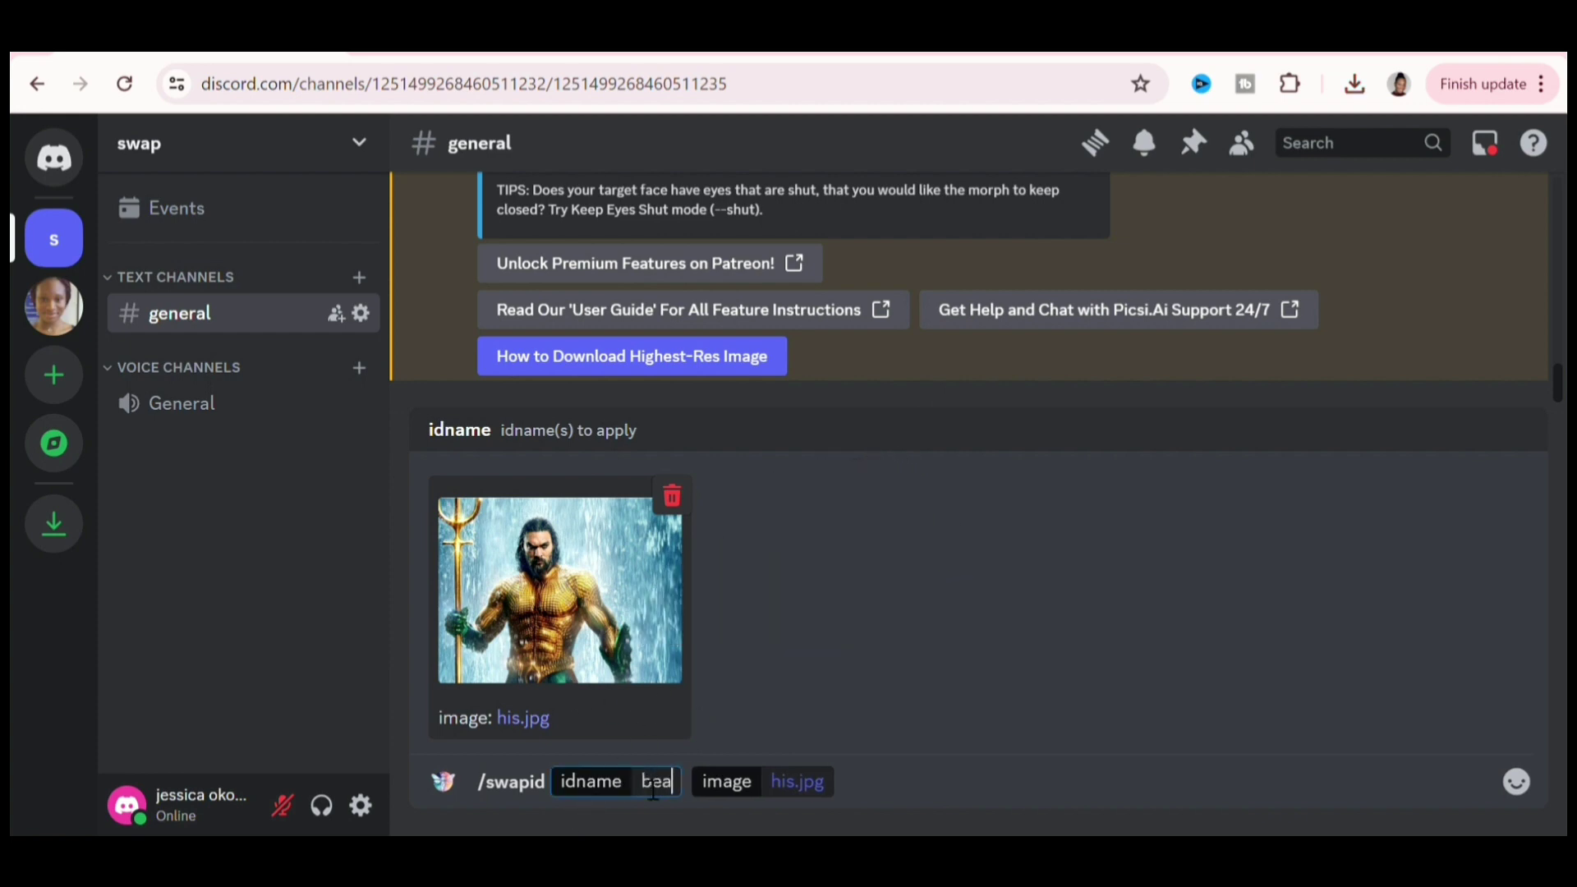
{"action": "key", "text": "BackSpace"}
{"action": "key", "text": "BackSpace"}
{"action": "key", "text": "BackSpace"}
{"action": "key", "text": "BackSpace"}
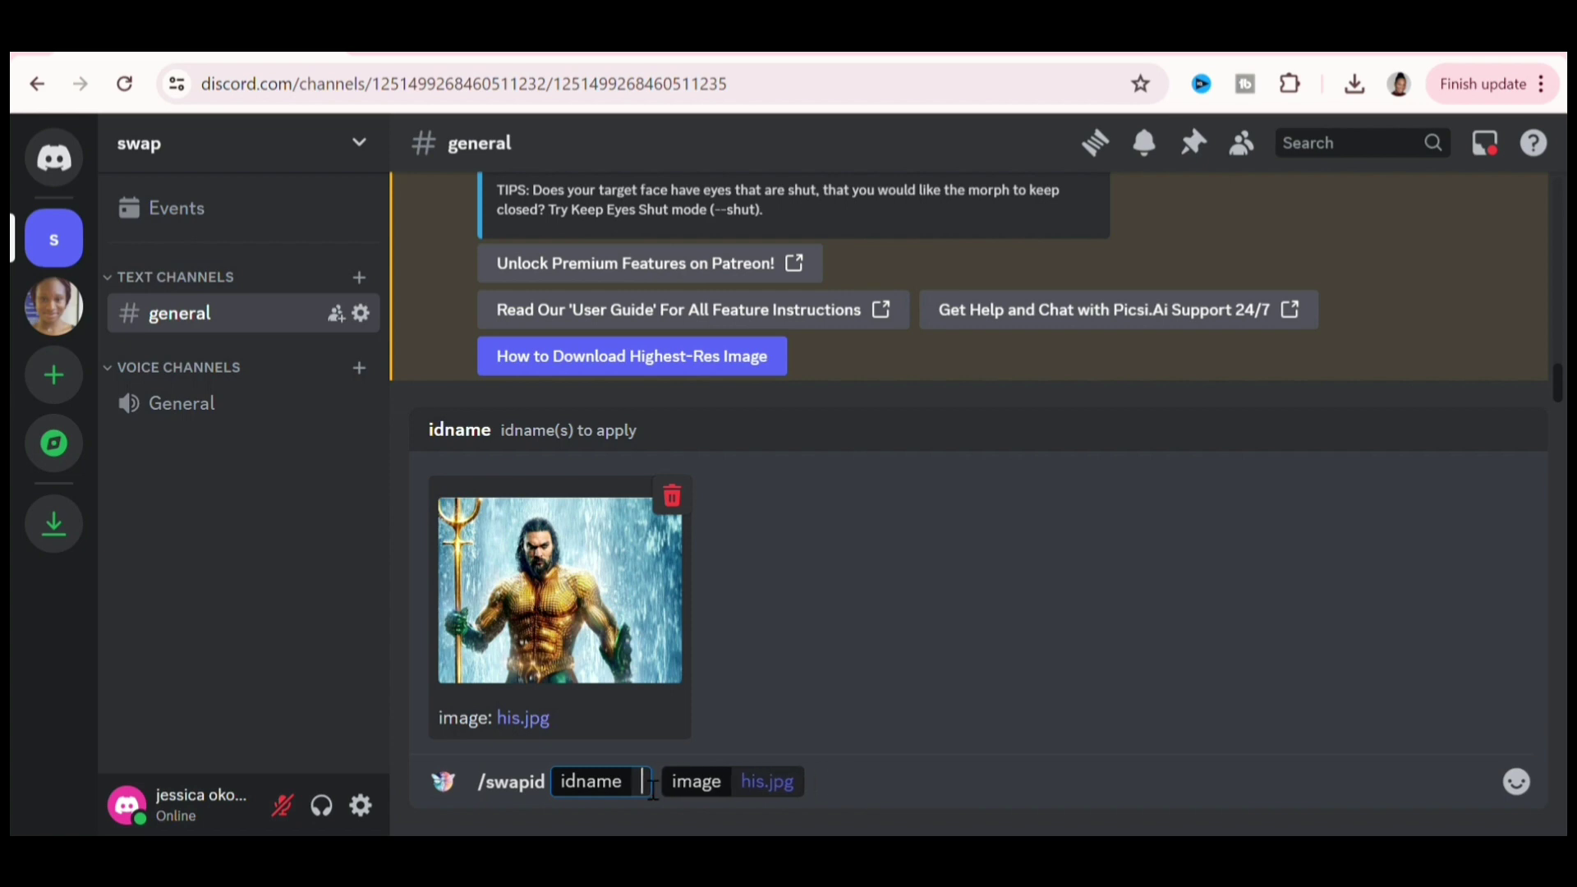
{"action": "type", "text": "rice"}
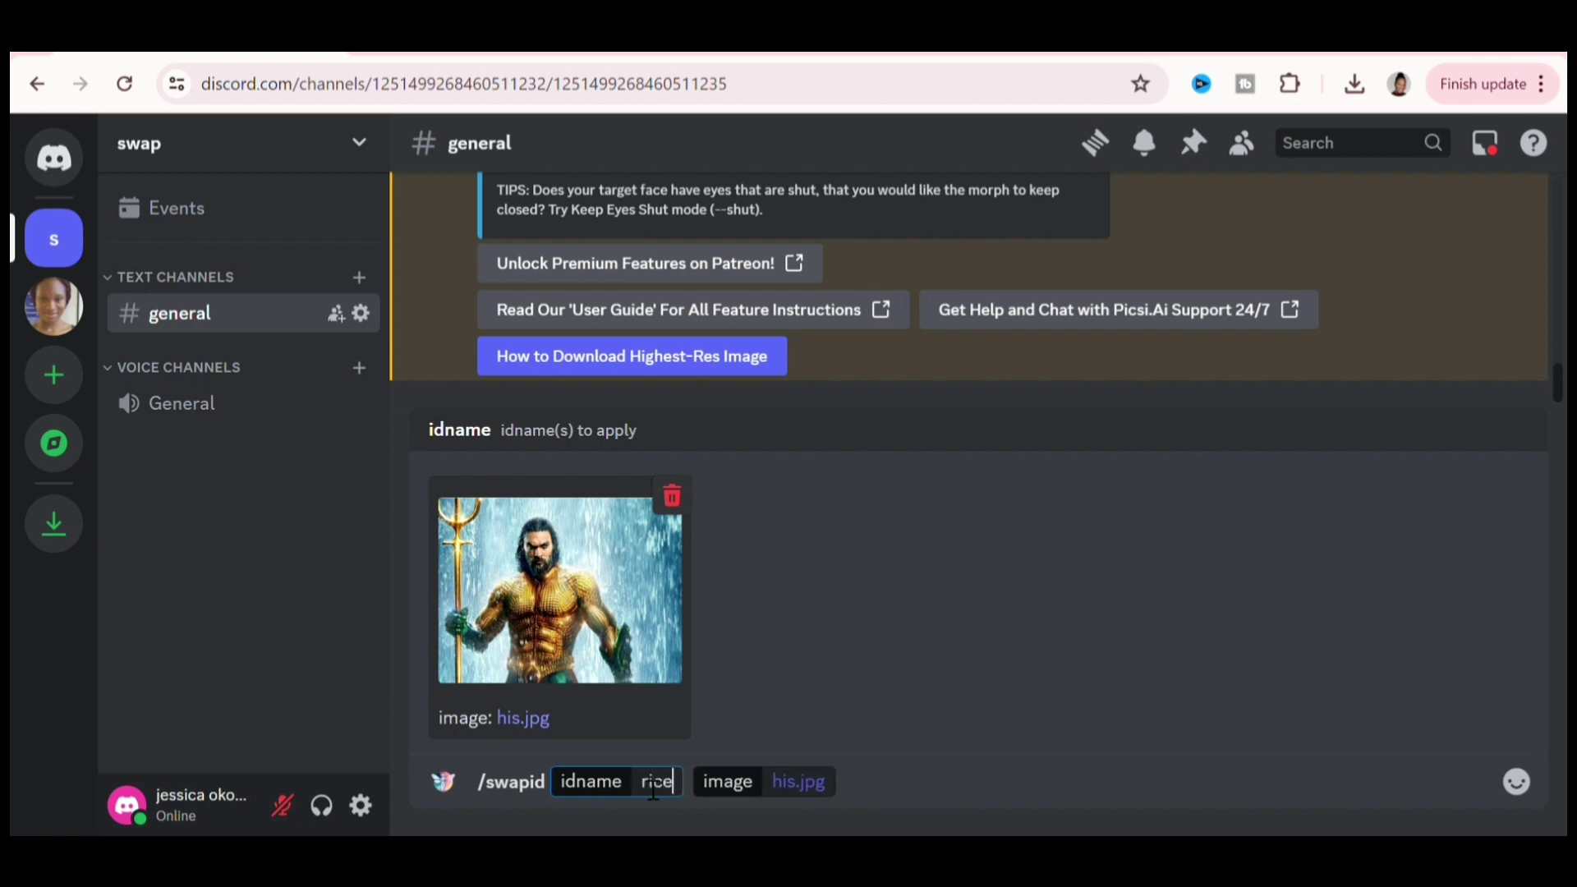
{"action": "key", "text": "Return"}
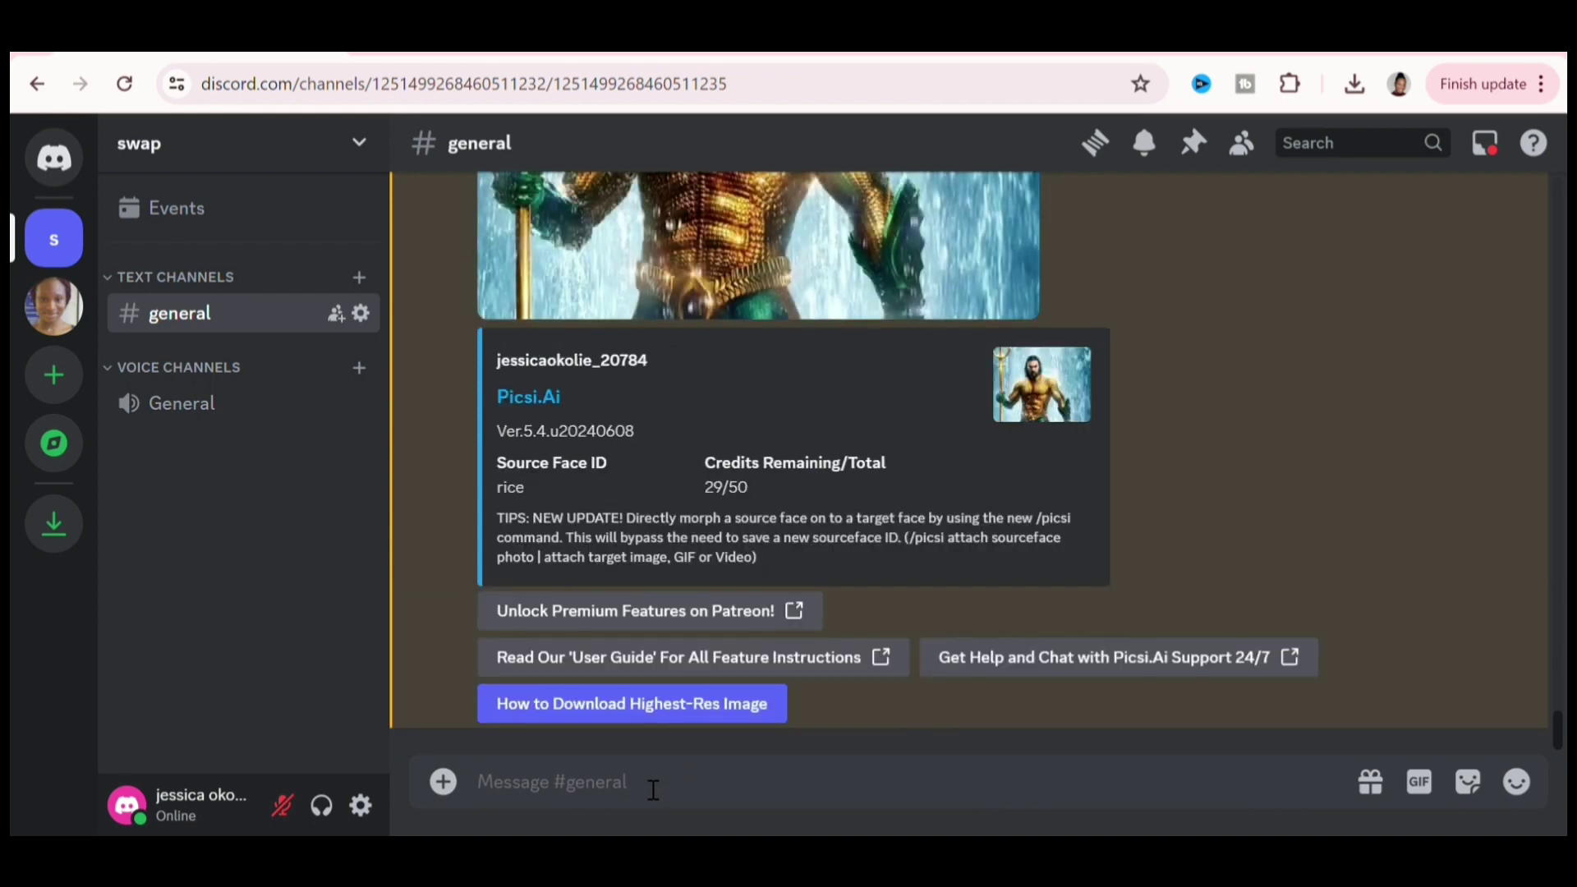
{"action": "scroll", "coordinate": [654, 790], "scroll_direction": "up", "scroll_amount": 3}
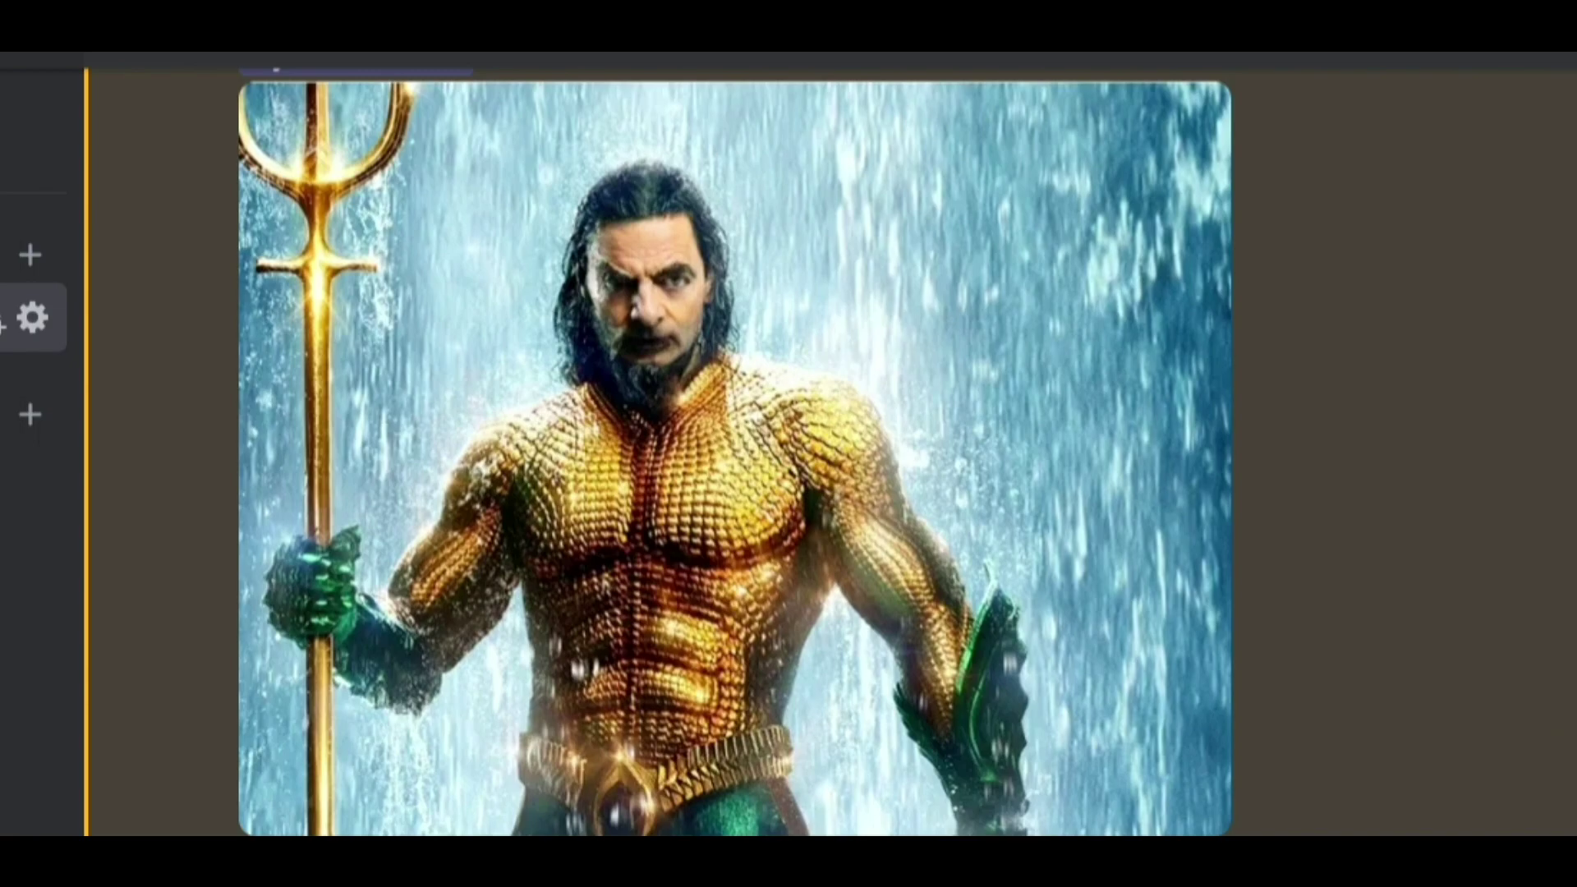